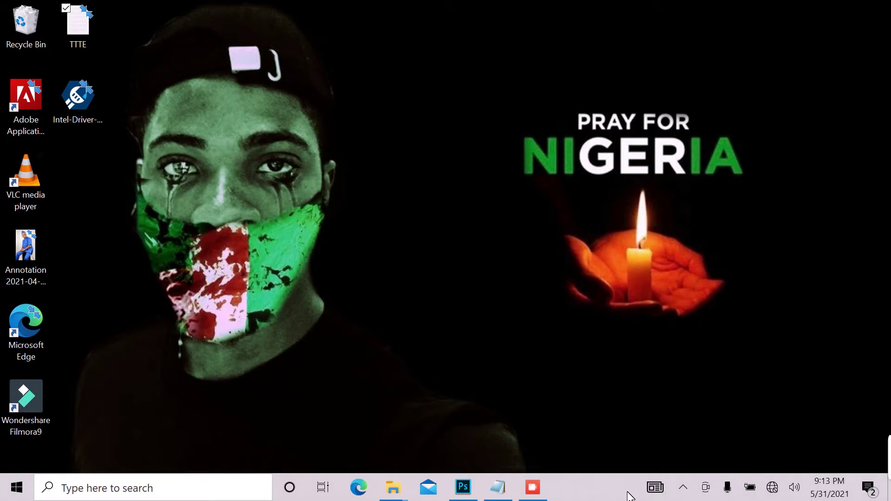
# Switch to Photoshop and draw a rounded square about 1282 px wide from the centre of the blank canvas
pyautogui.click(463, 496)
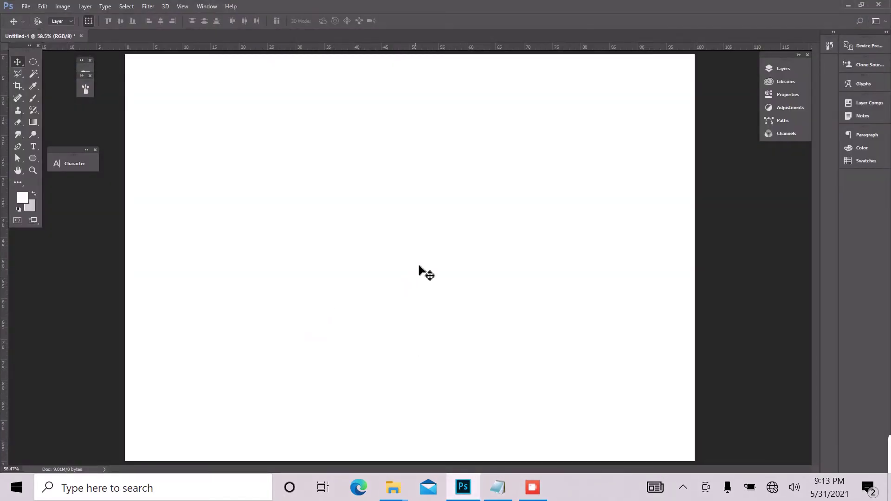
pyautogui.click(36, 158)
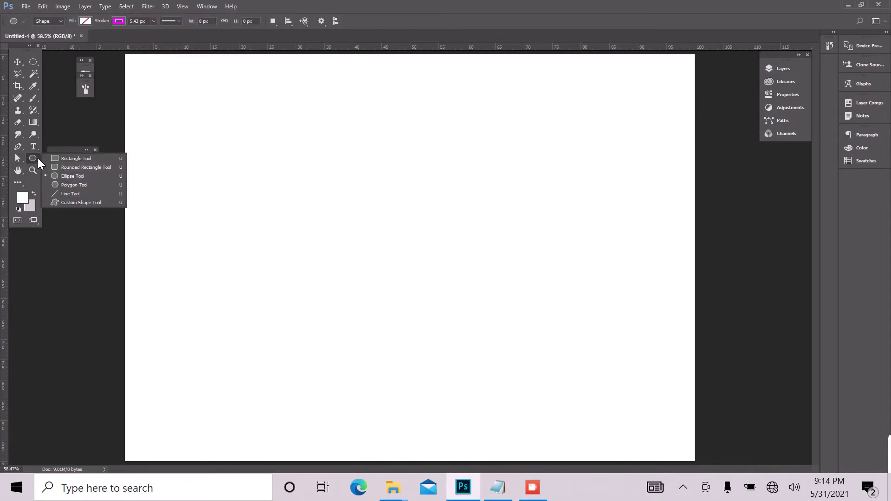
pyautogui.click(66, 168)
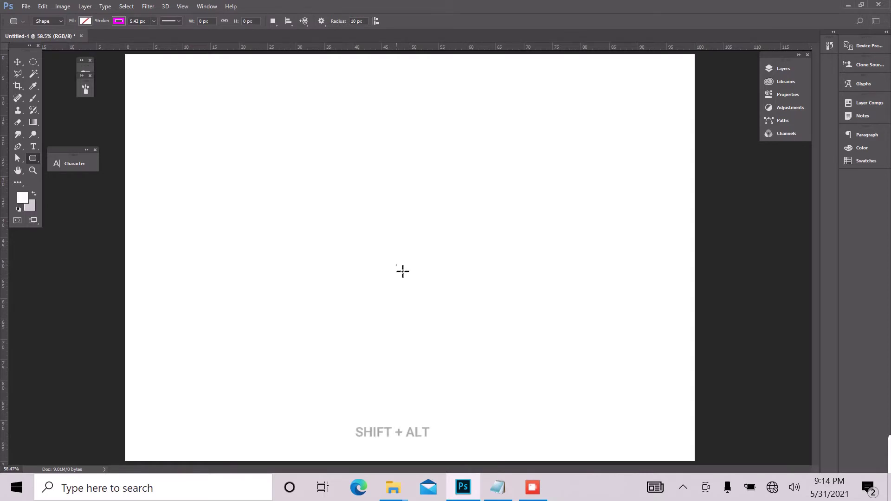
pyautogui.moveTo(397, 265)
pyautogui.mouseDown()
pyautogui.moveTo(502, 458)
pyautogui.moveTo(529, 485)
pyautogui.moveTo(572, 487)
pyautogui.moveTo(589, 500)
pyautogui.moveTo(575, 477)
pyautogui.mouseUp()
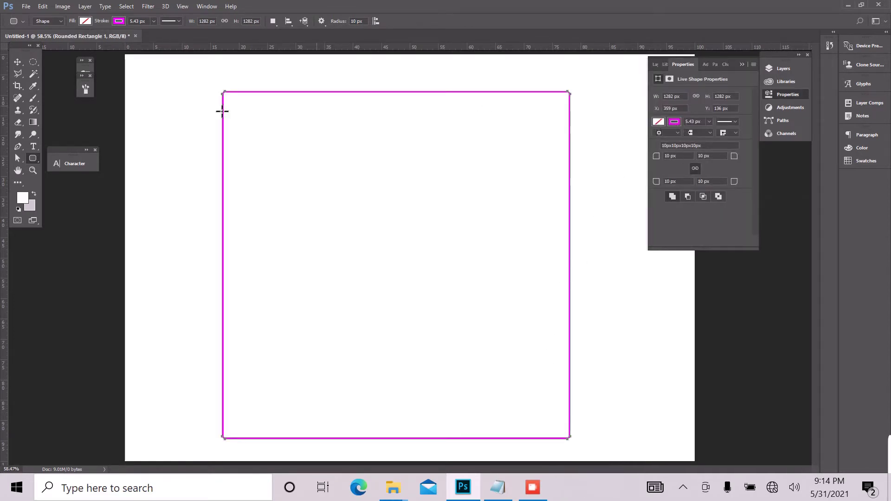
# Remove the rounded square's stroke and fill it with red
pyautogui.click(119, 21)
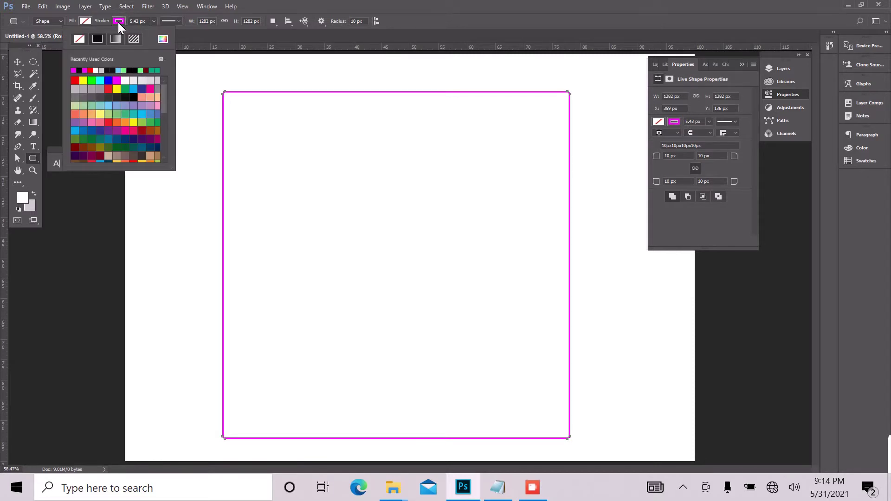
pyautogui.click(79, 41)
pyautogui.click(85, 19)
pyautogui.click(86, 19)
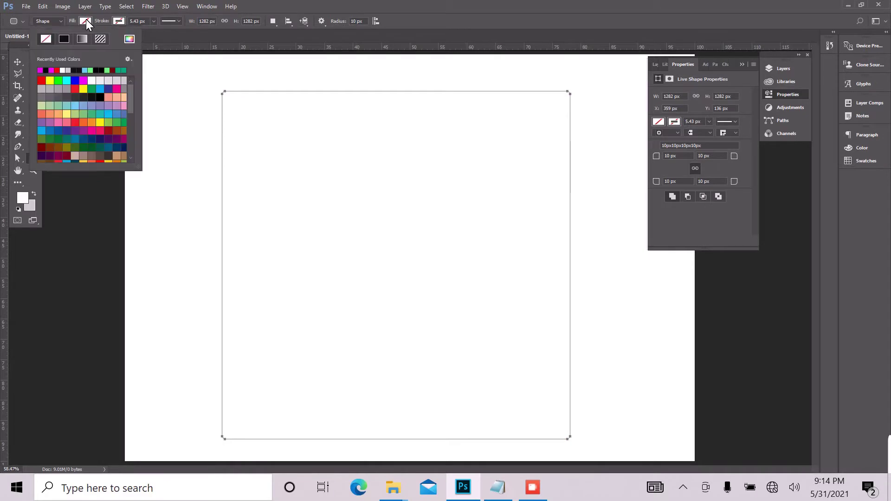
pyautogui.click(41, 81)
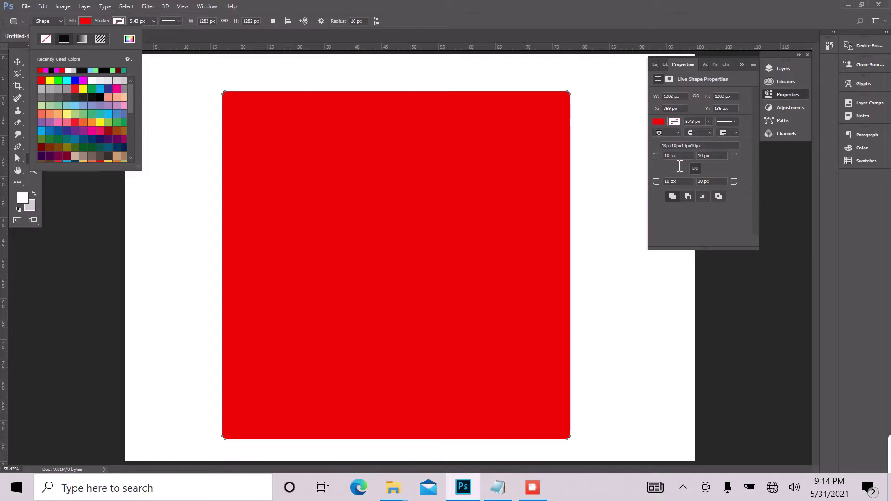
# Set all four corner radii of the red square to 450 px
pyautogui.click(654, 64)
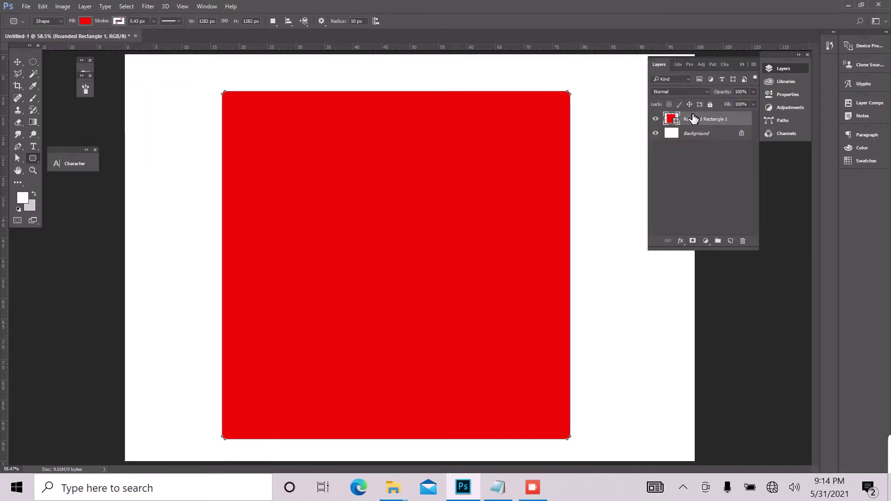
pyautogui.click(690, 65)
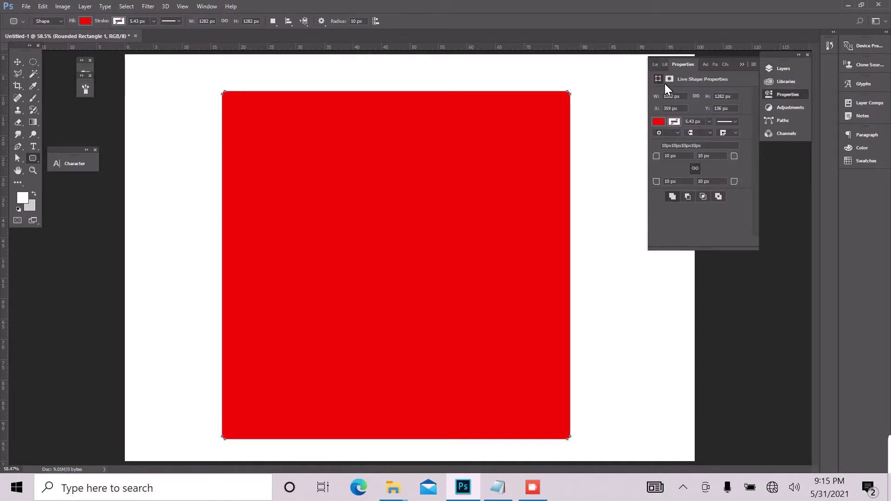
pyautogui.doubleClick(671, 156)
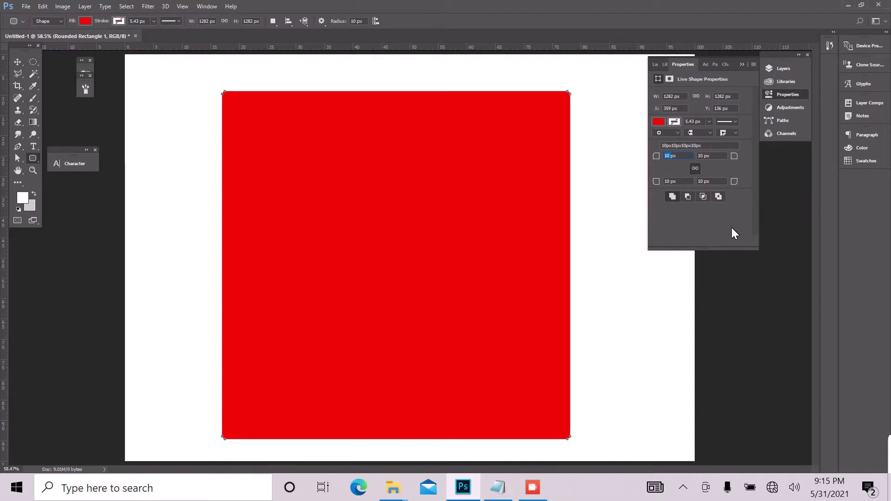
pyautogui.write('450')
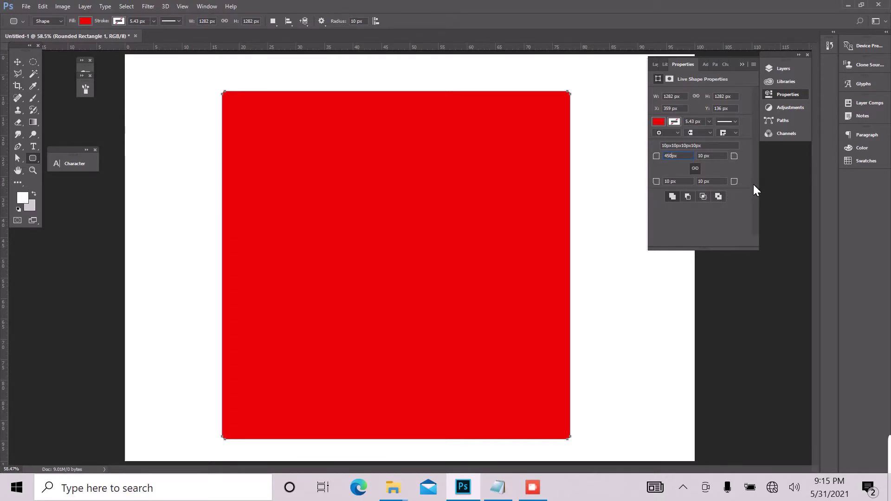
pyautogui.click(439, 188)
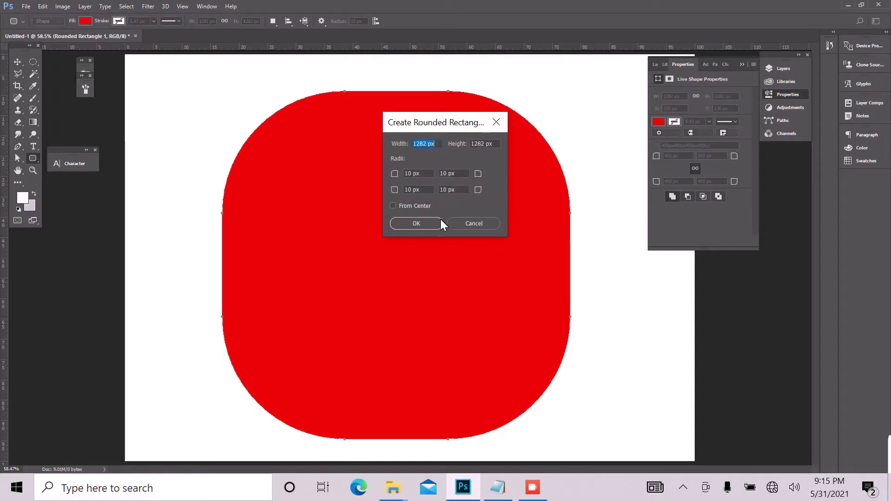
pyautogui.click(476, 222)
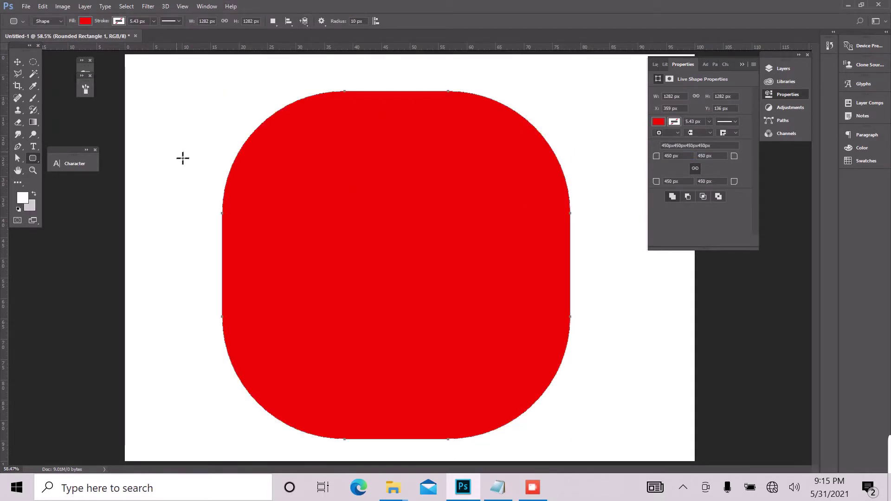
# Duplicate the red rounded rectangle layer and give the copy no fill and a white stroke
pyautogui.click(654, 64)
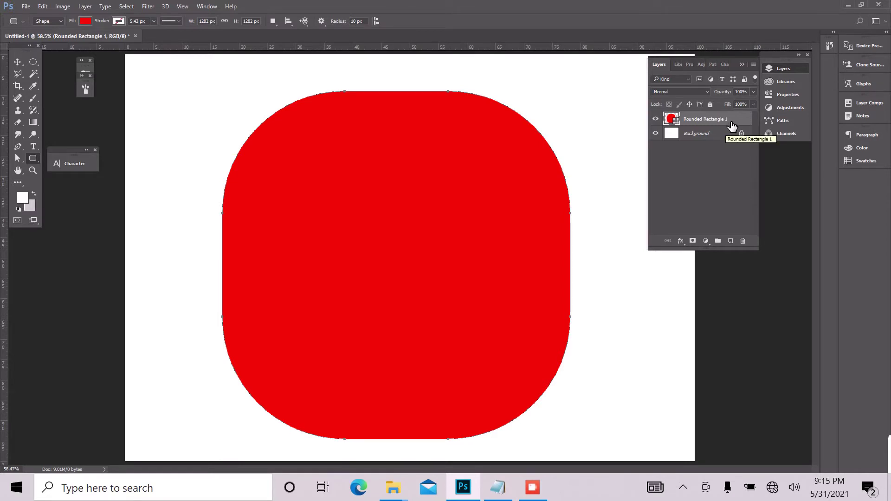
pyautogui.moveTo(732, 126); pyautogui.dragTo(732, 243)
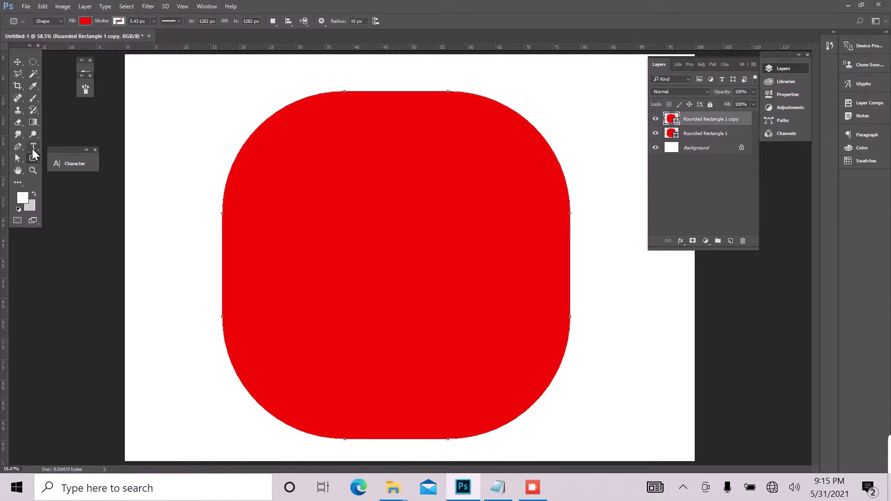
pyautogui.click(85, 22)
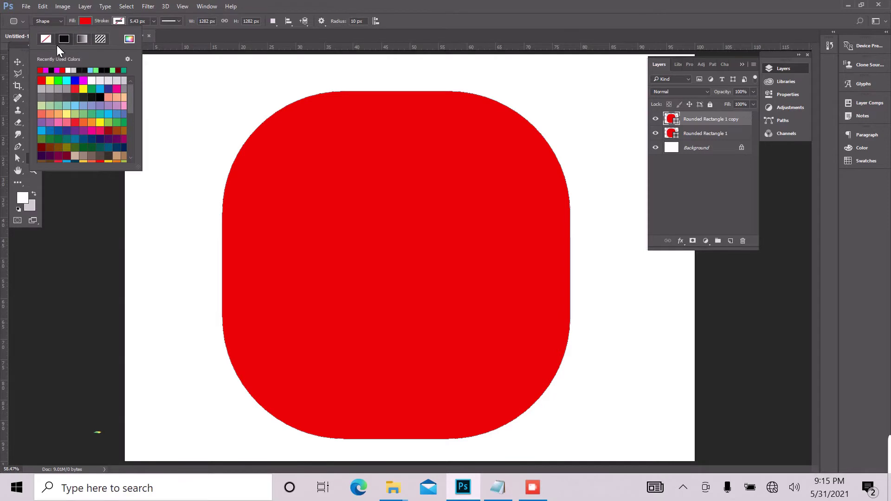
pyautogui.click(43, 40)
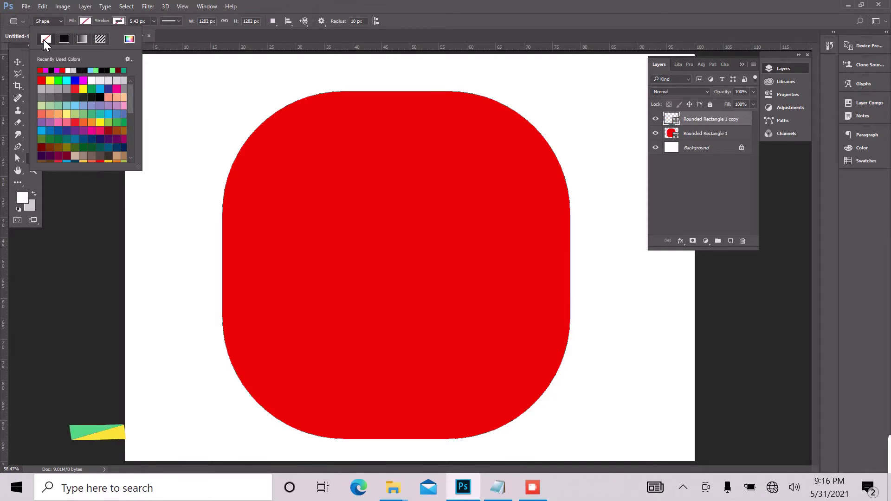
pyautogui.click(119, 21)
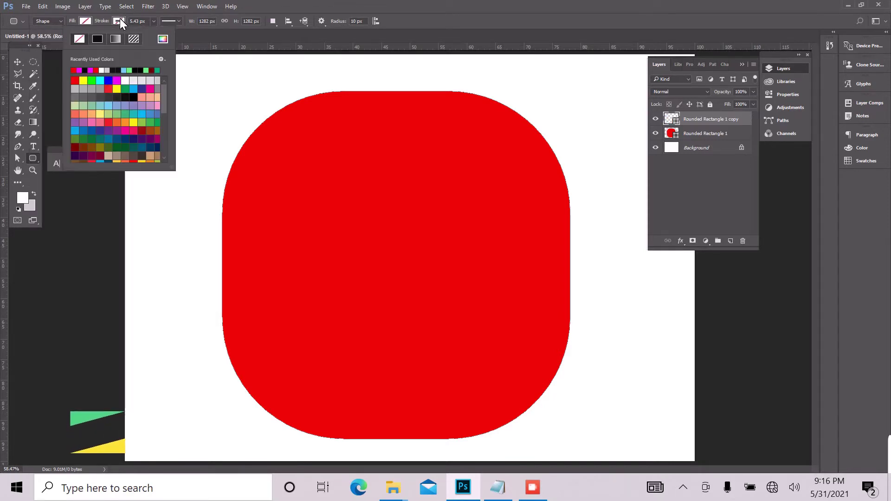
pyautogui.click(101, 70)
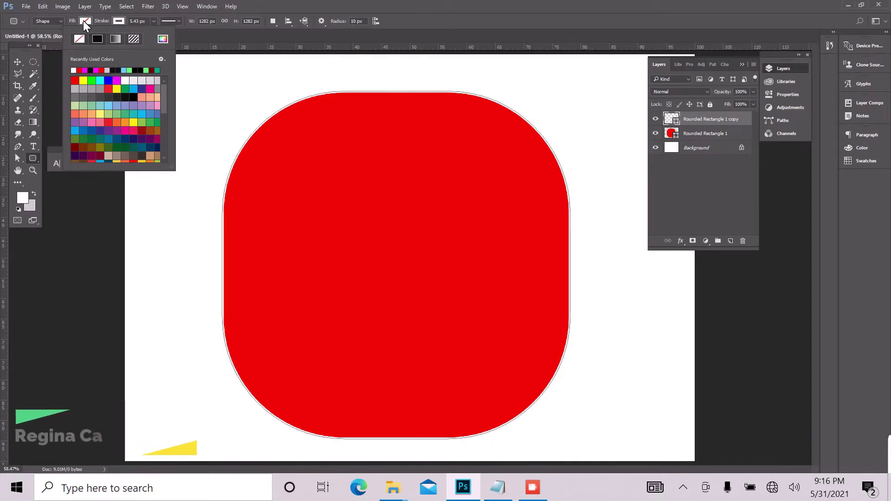
pyautogui.click(454, 11)
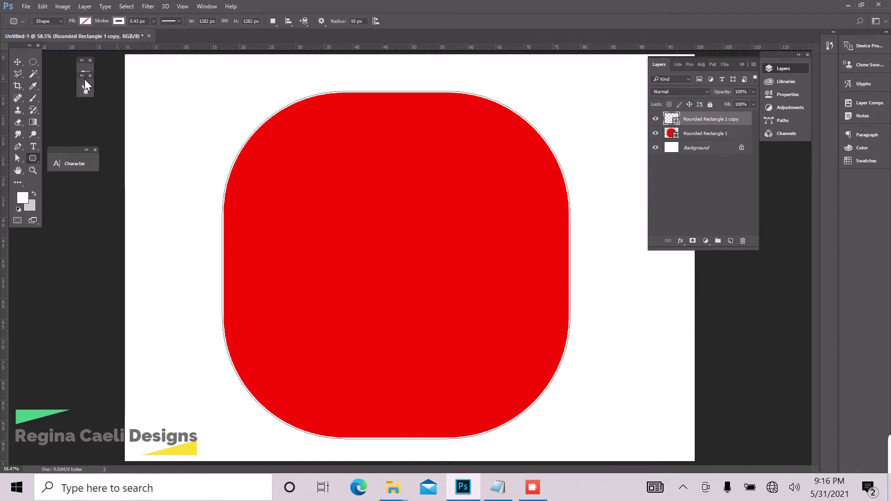
# Scale the white outlined copy down to about 85% around its centre
pyautogui.click(19, 62)
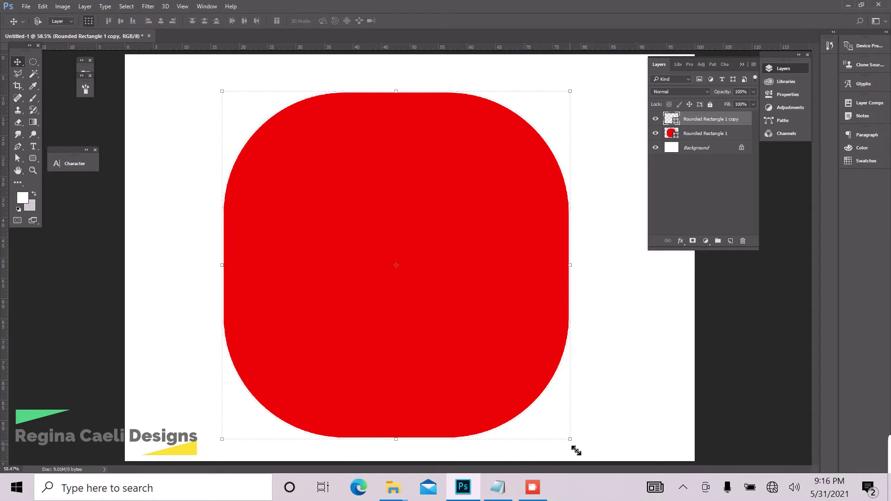
pyautogui.click(575, 95)
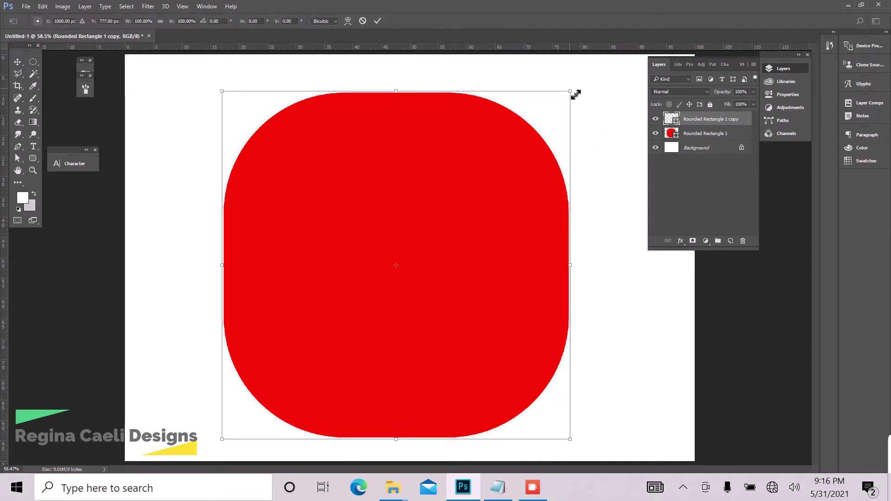
pyautogui.moveTo(575, 94); pyautogui.dragTo(554, 128)
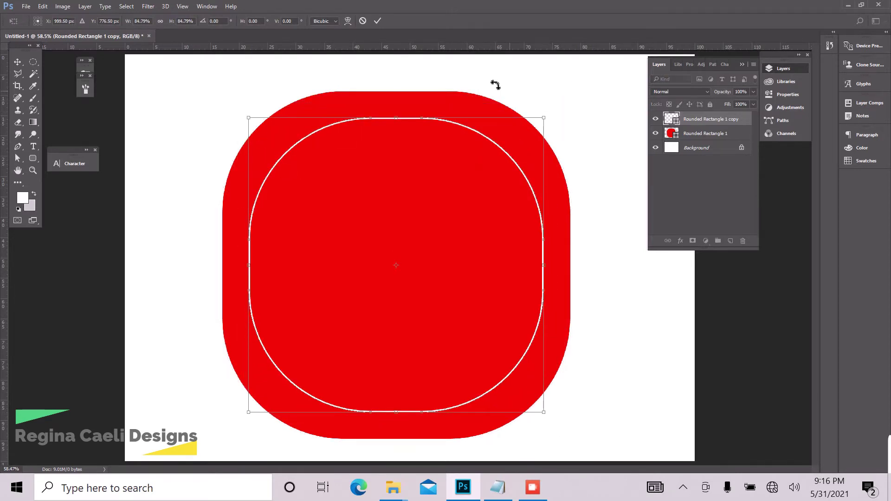
pyautogui.click(378, 21)
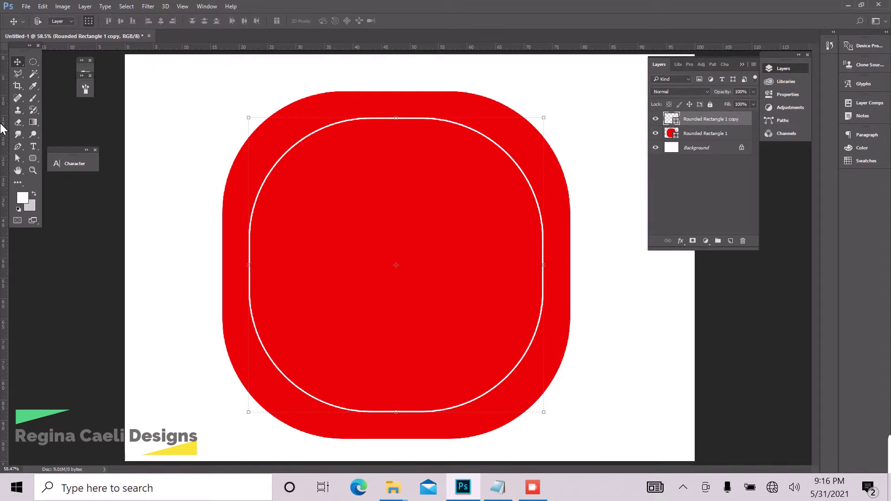
# Thicken the white outline's stroke to about 64.72 px
pyautogui.click(33, 158)
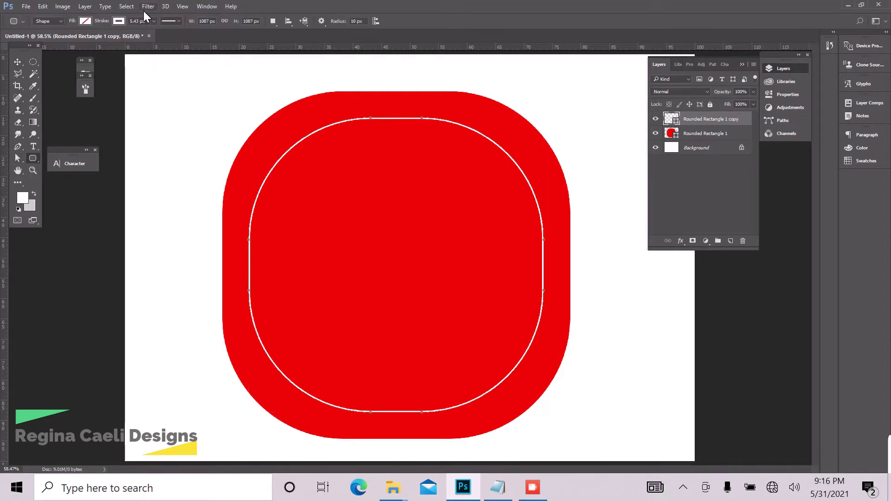
pyautogui.click(154, 21)
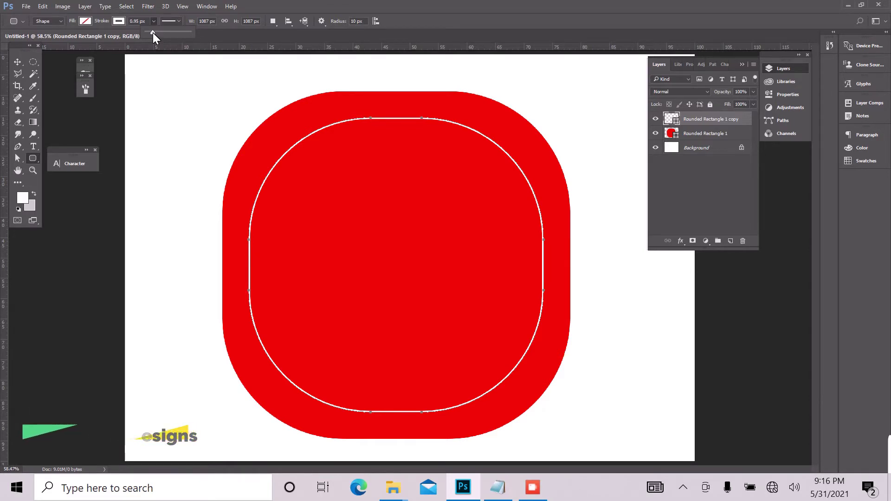
pyautogui.moveTo(152, 33); pyautogui.dragTo(165, 35)
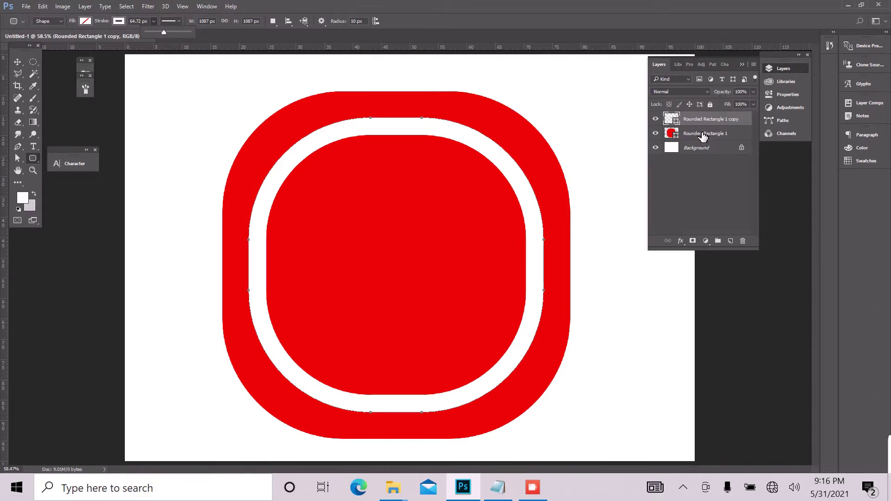
# Set all four corner radii of the white outline to 200 px
pyautogui.click(689, 66)
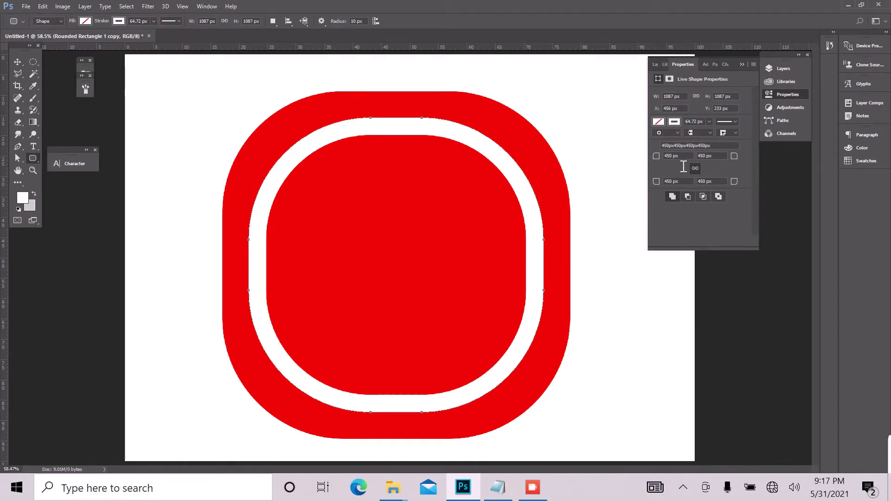
pyautogui.moveTo(678, 158); pyautogui.dragTo(661, 158)
pyautogui.write('200')
pyautogui.click(543, 243)
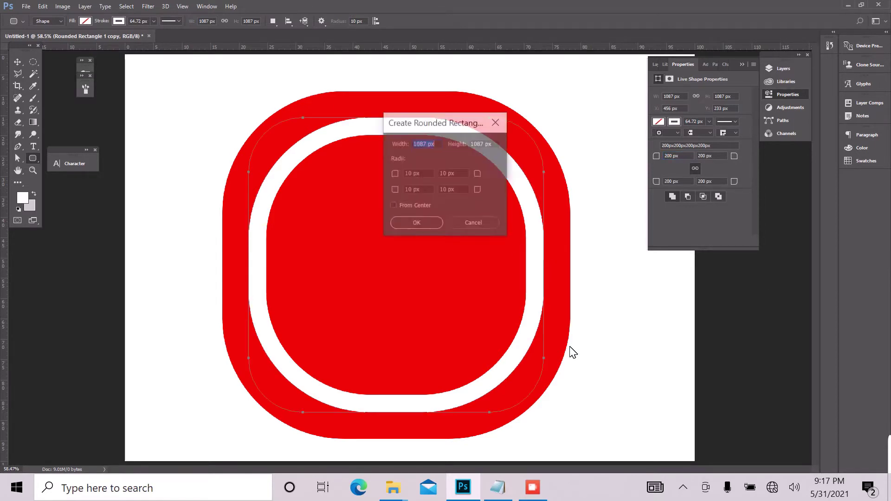
pyautogui.click(481, 226)
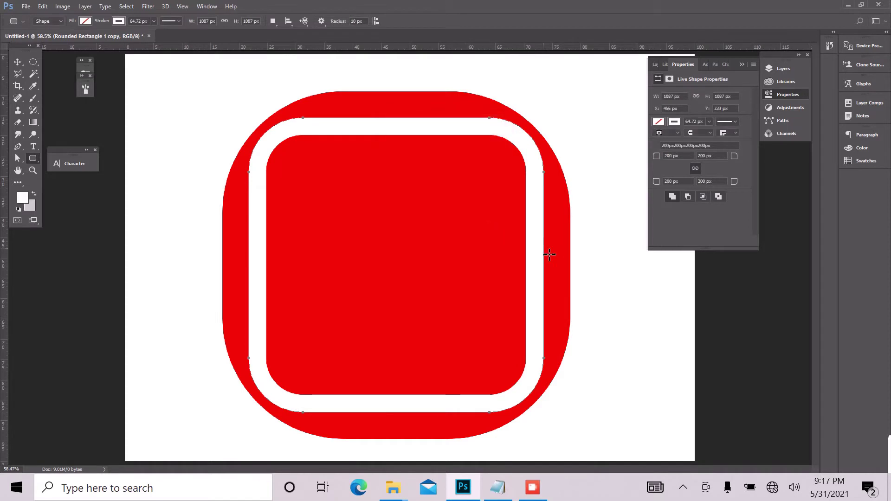
# Scale the white outline down to about 95.6% around its centre so it sits inside the red shape
pyautogui.click(17, 62)
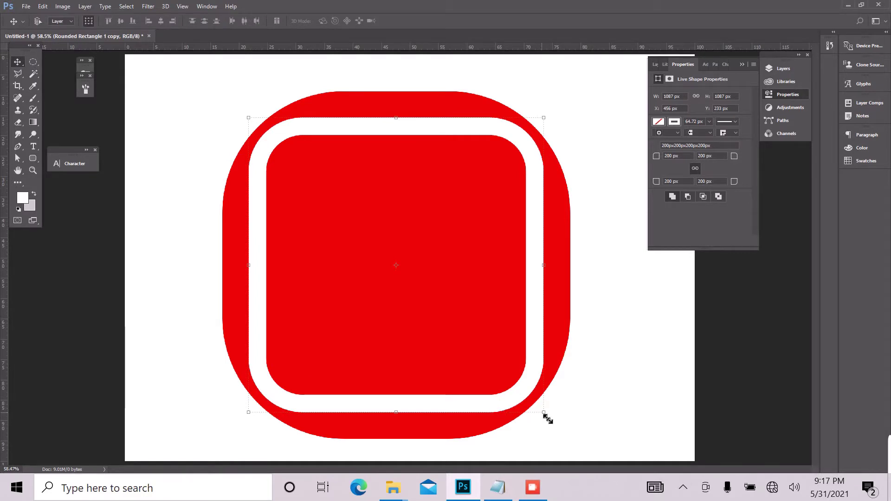
pyautogui.hotkey('shift', 'alt')
pyautogui.moveTo(547, 420); pyautogui.dragTo(541, 412)
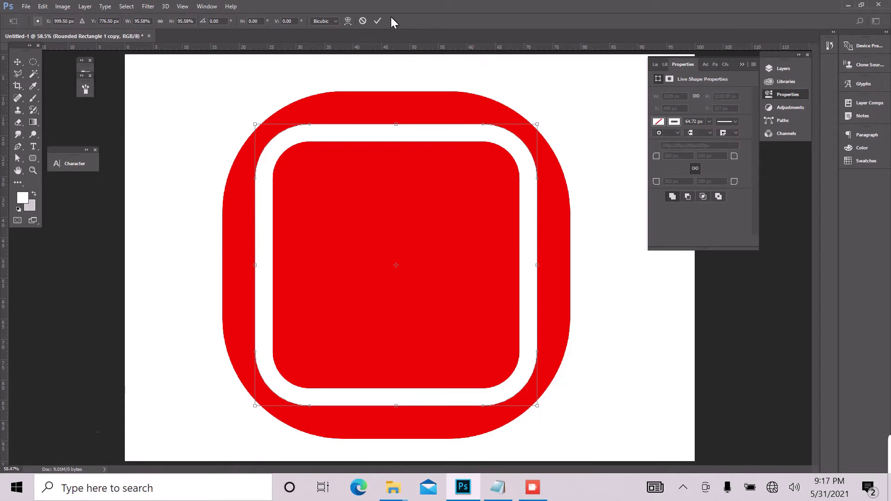
pyautogui.click(378, 21)
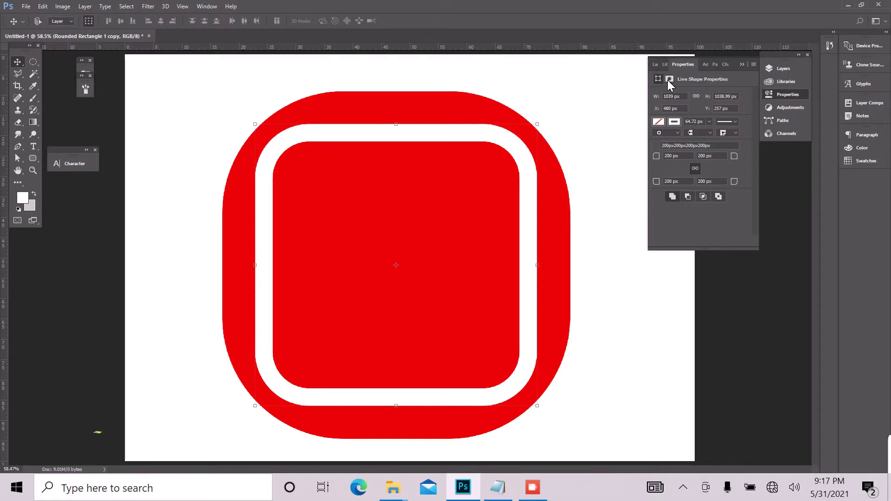
# Open the Gradient Overlay settings for the red rounded rectangle layer beneath the white outline
pyautogui.click(655, 64)
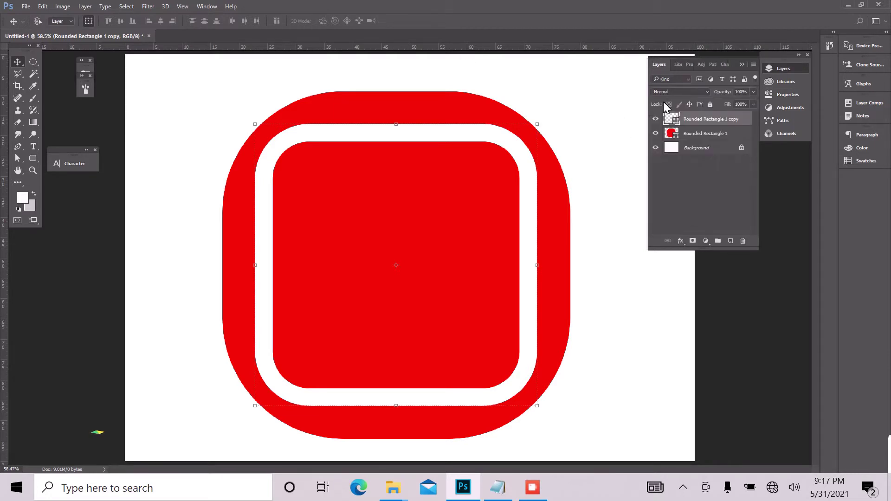
pyautogui.click(716, 137)
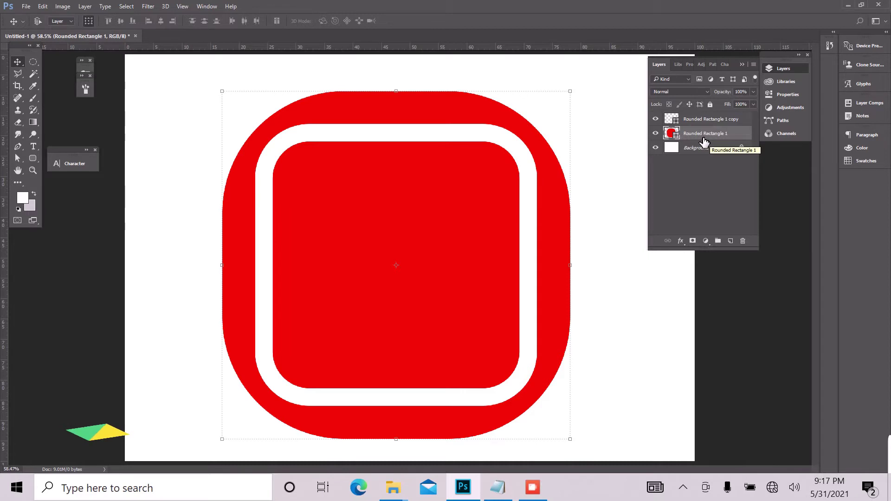
pyautogui.click(681, 241)
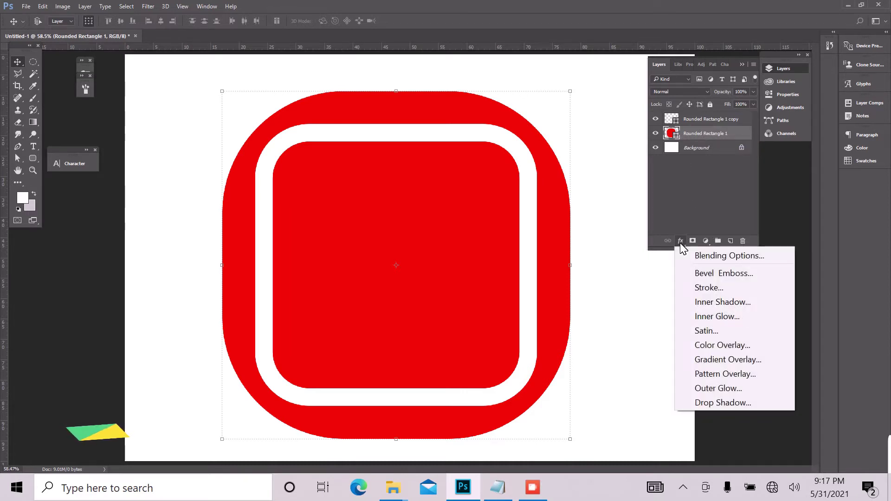
pyautogui.click(728, 360)
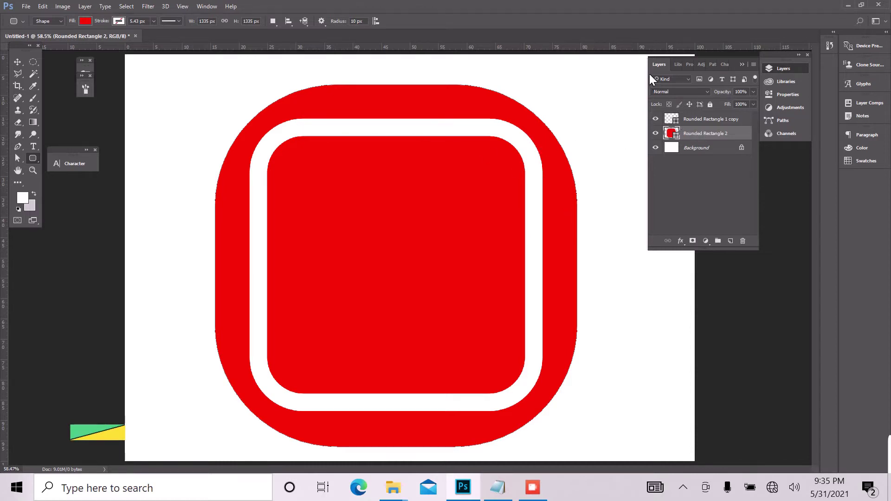
# Add a Gradient Overlay to the Rounded Rectangle 2 layer and open its gradient for editing
pyautogui.click(712, 134)
pyautogui.click(711, 121)
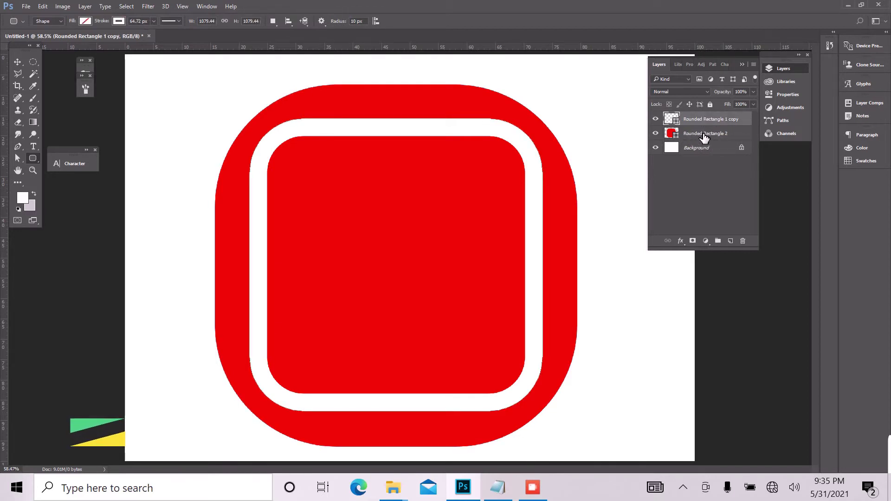
pyautogui.click(704, 135)
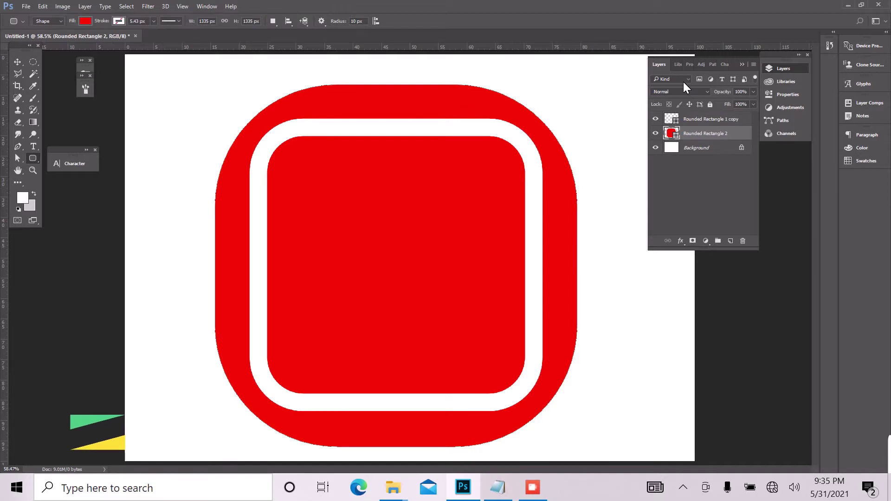
pyautogui.click(681, 241)
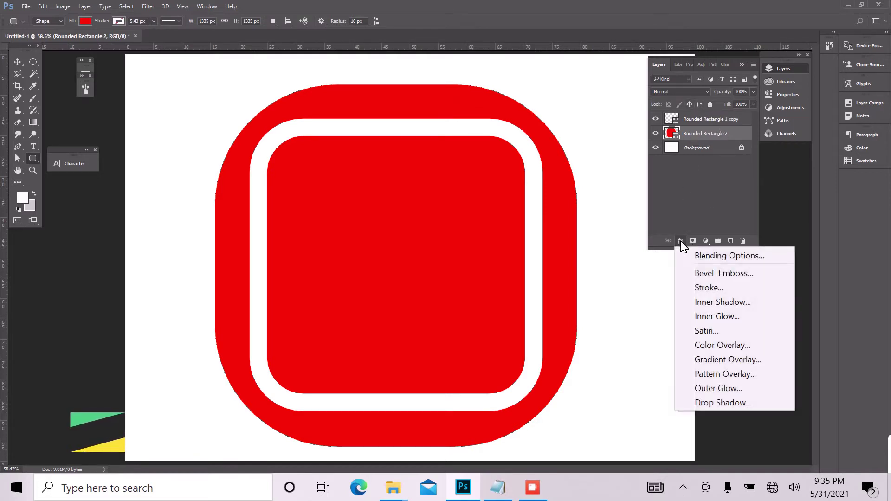
pyautogui.click(731, 357)
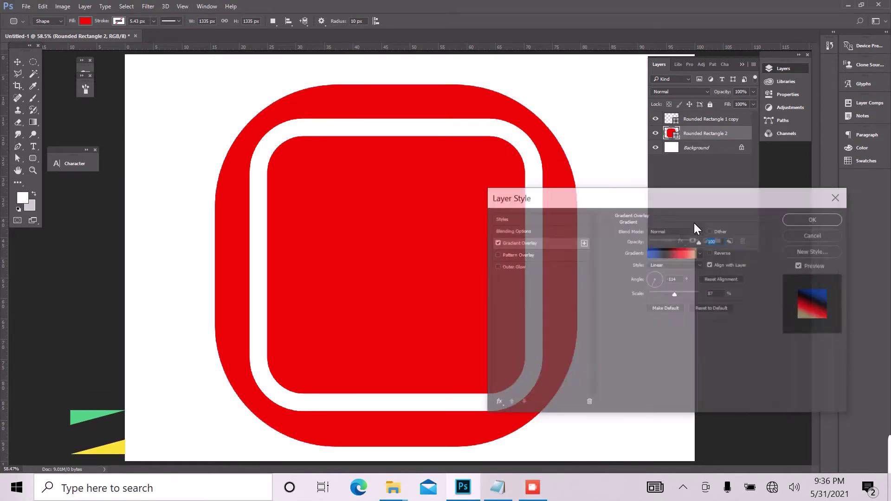
pyautogui.moveTo(681, 199); pyautogui.dragTo(723, 144)
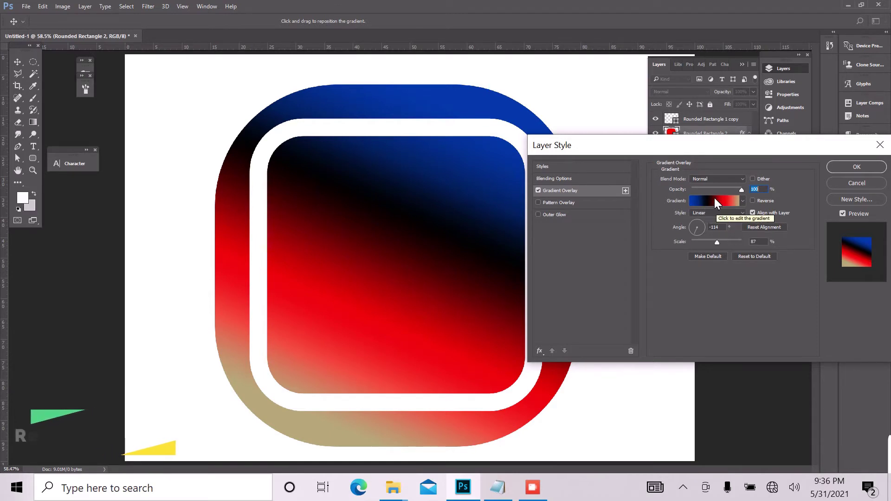
pyautogui.click(715, 198)
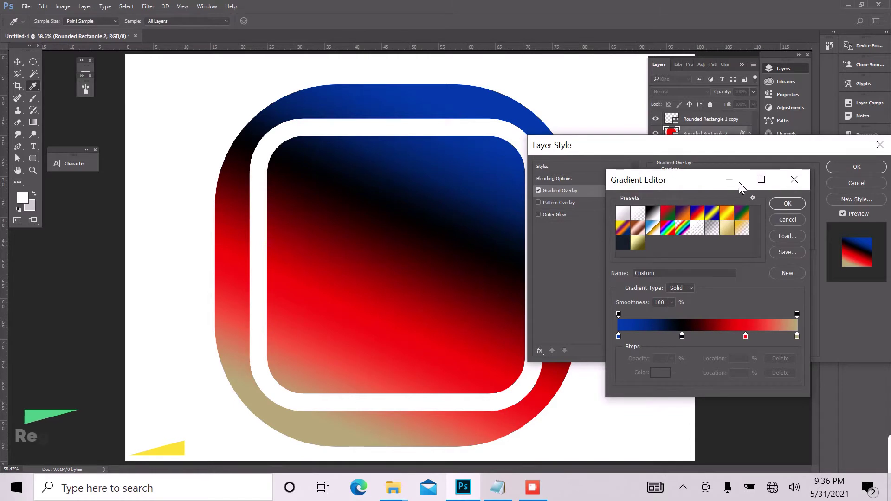
pyautogui.click(786, 185)
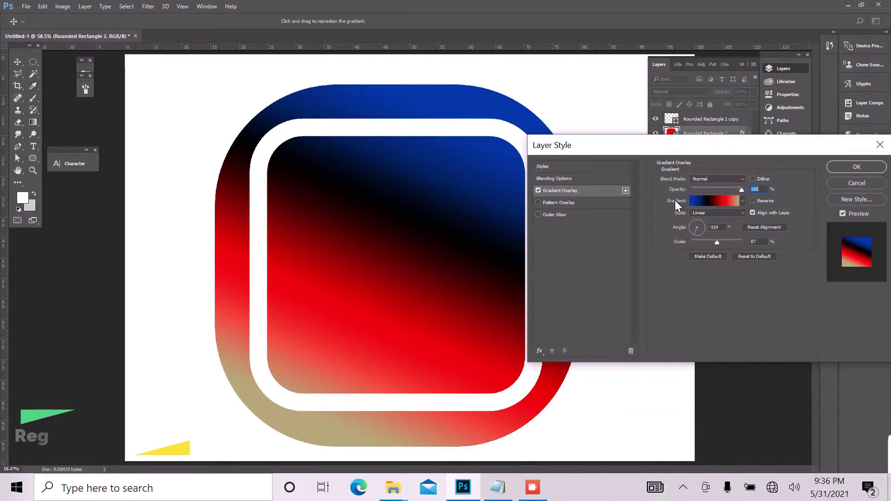
pyautogui.click(702, 201)
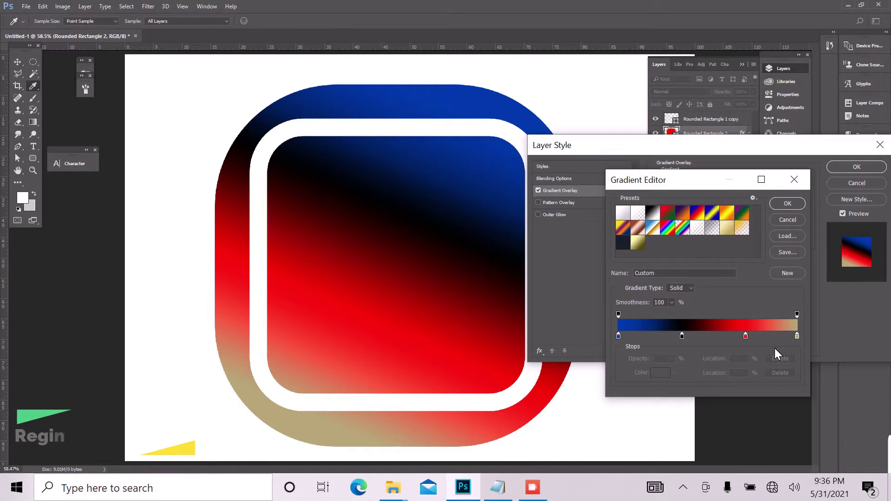
# Try adding white colour stops at 49% and 15% to the overlay gradient and delete both
pyautogui.click(706, 336)
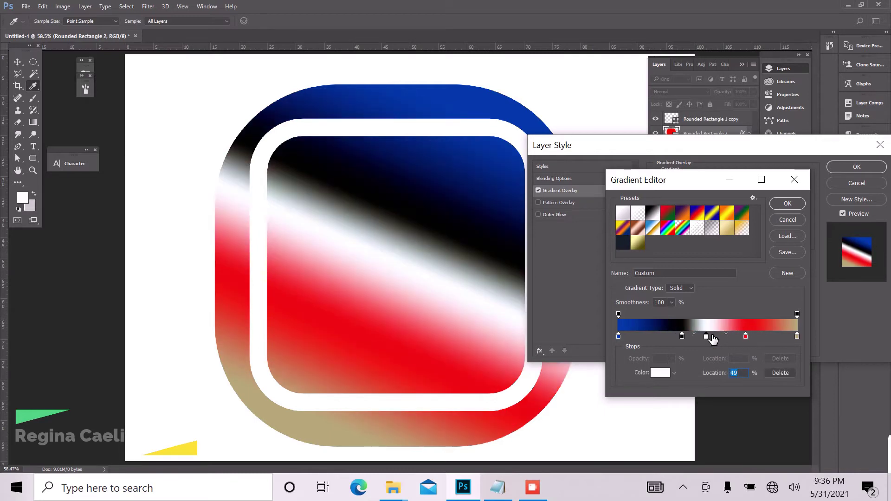
pyautogui.click(645, 336)
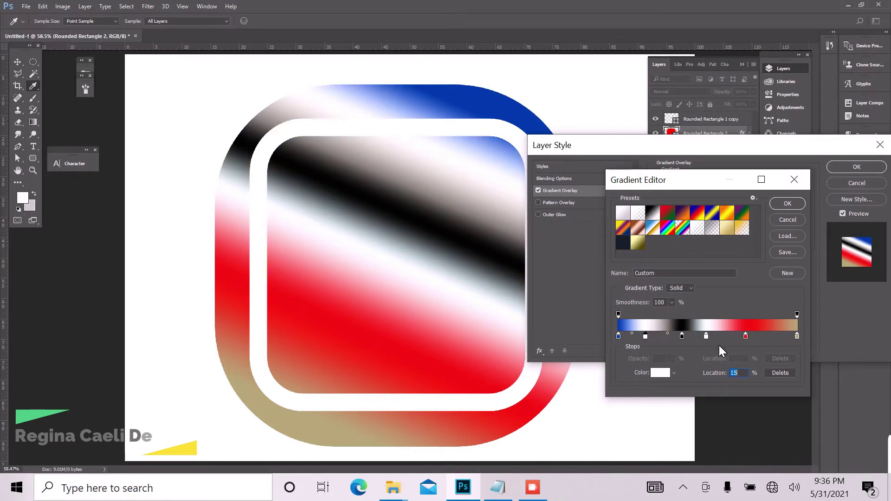
pyautogui.click(780, 373)
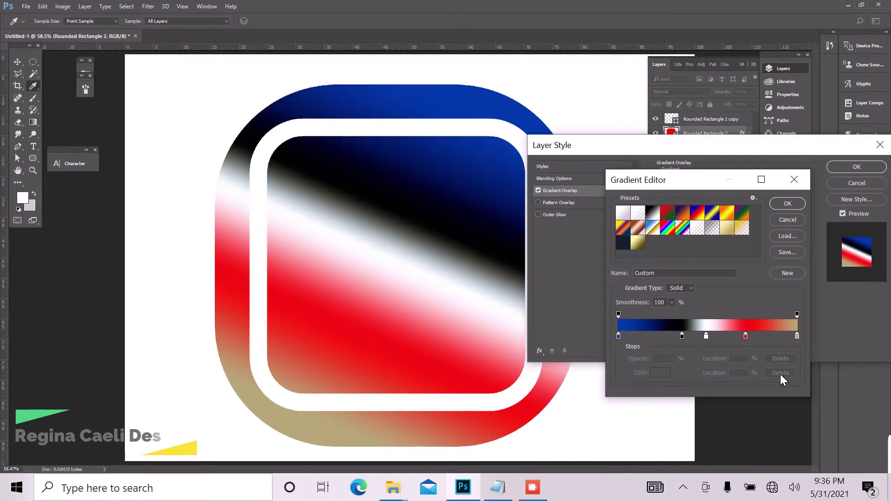
pyautogui.click(706, 336)
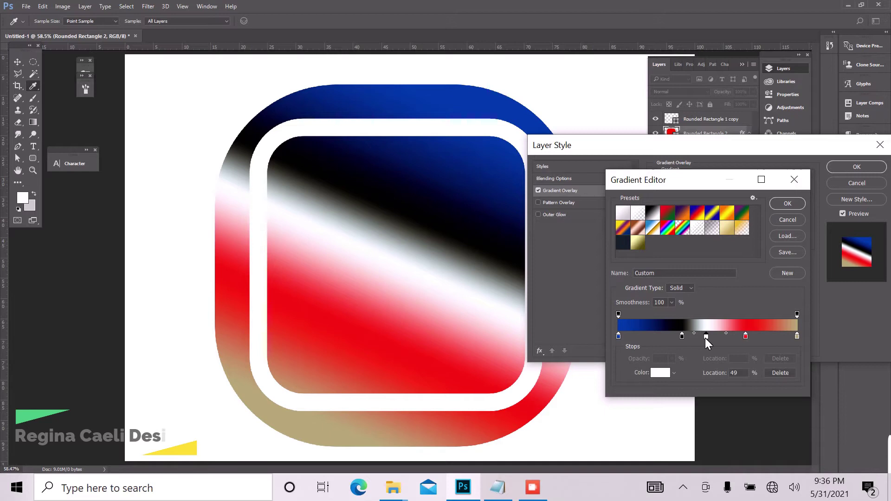
pyautogui.click(776, 370)
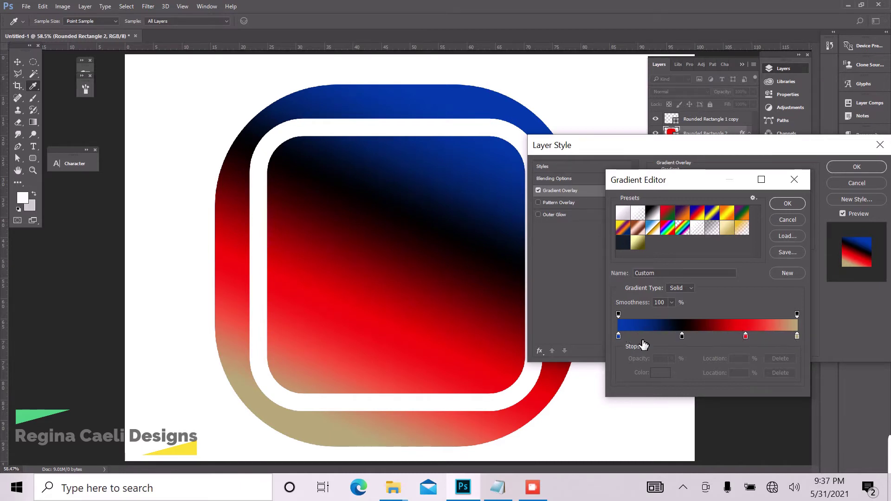
# Open the colour of the gradient's tan end stop at 100% and copy the hex code f8d308 from the Instagram colour list in Notepad
pyautogui.click(797, 336)
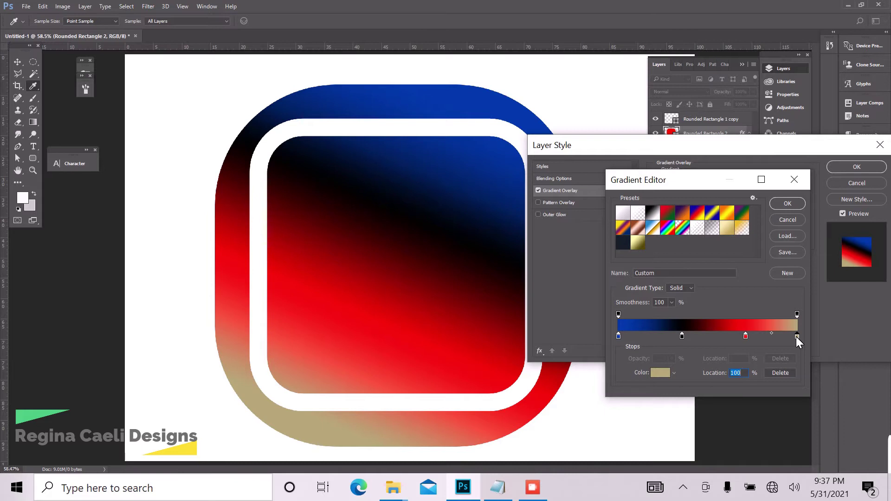
pyautogui.doubleClick(795, 336)
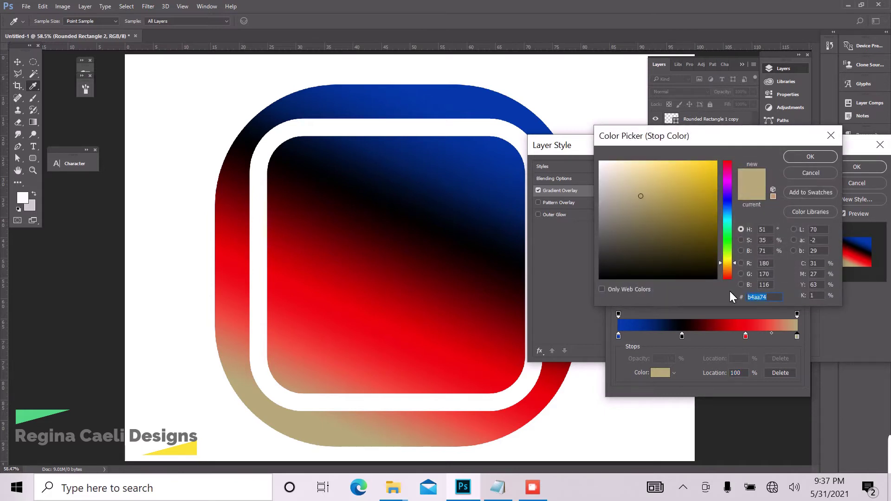
pyautogui.click(500, 489)
pyautogui.press('Up')
pyautogui.press('Up')
pyautogui.press('Up')
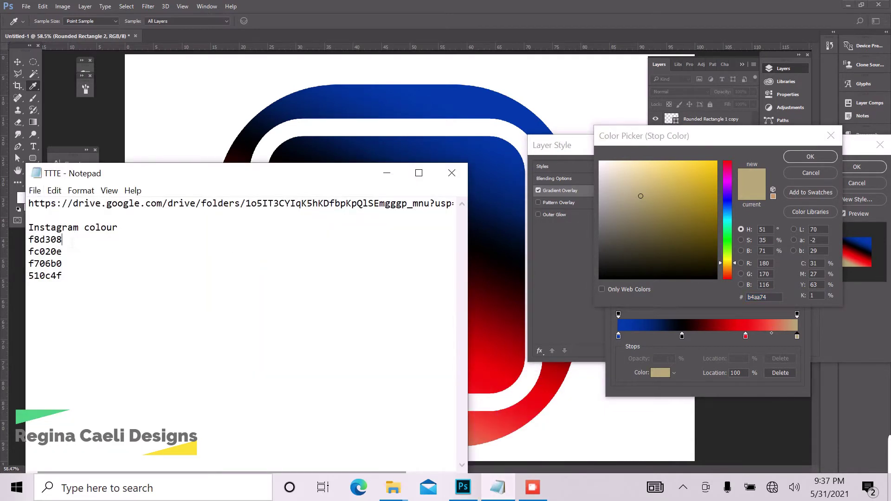
pyautogui.hotkey('shift', 'Left')
pyautogui.hotkey('shift', 'Left')
pyautogui.hotkey('shift', 'Left')
pyautogui.hotkey('shift', 'Left')
pyautogui.hotkey('shift', 'Left')
pyautogui.hotkey('shift', 'Left')
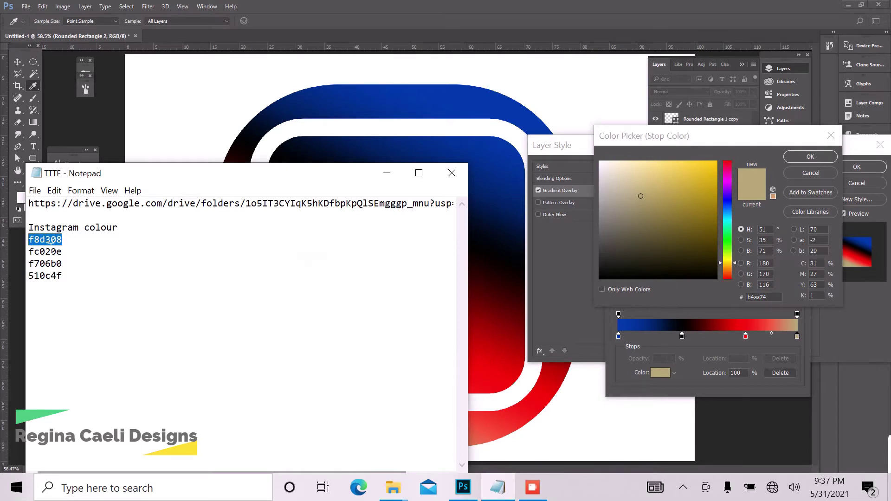
pyautogui.rightClick(50, 241)
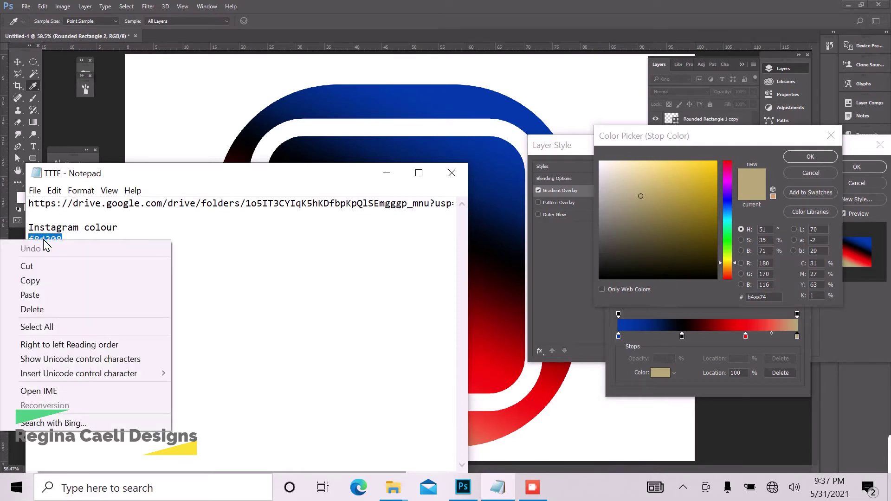
pyautogui.click(37, 280)
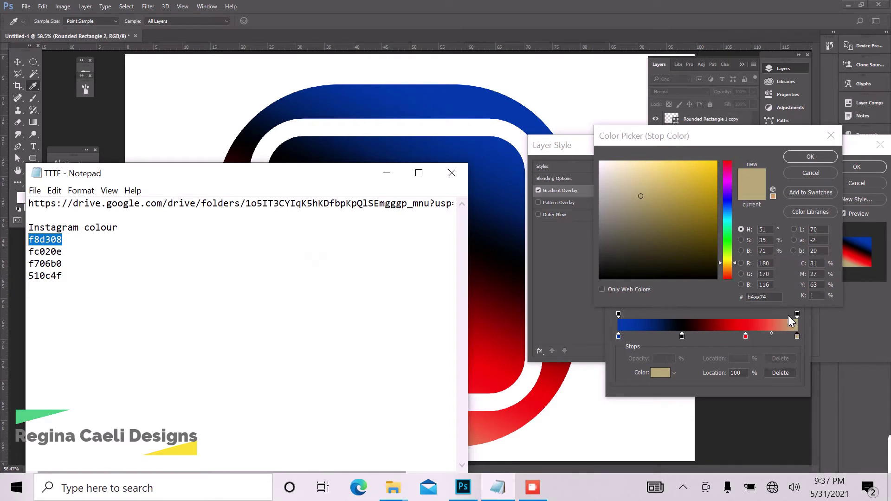
# Switch back to Photoshop and set the gradient's end stop at 100% to the yellow f8d308
pyautogui.click(773, 301)
pyautogui.doubleClick(759, 299)
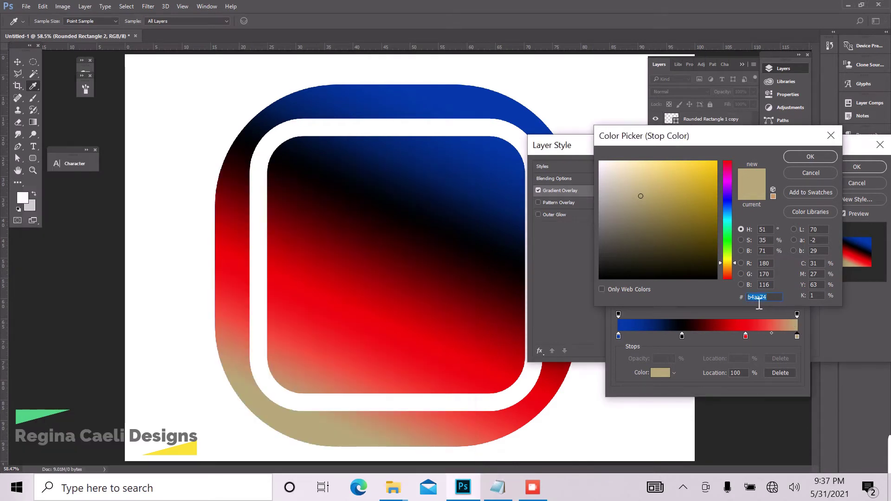
pyautogui.rightClick(751, 296)
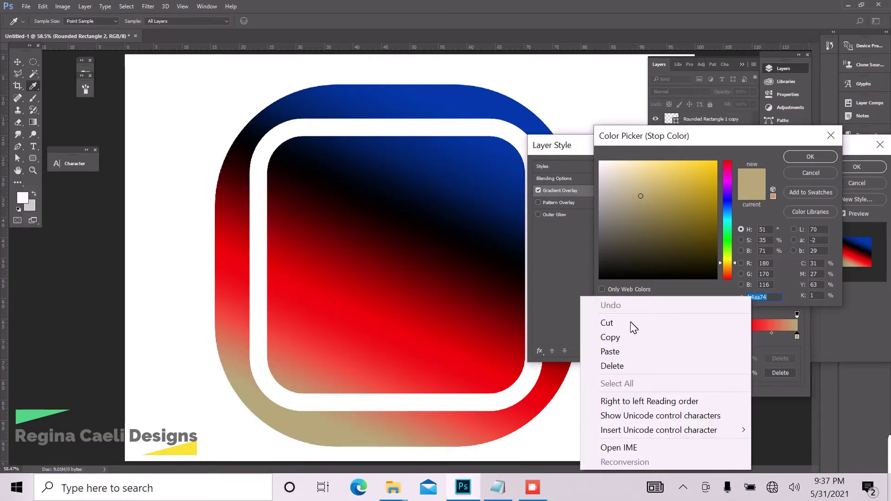
pyautogui.click(617, 346)
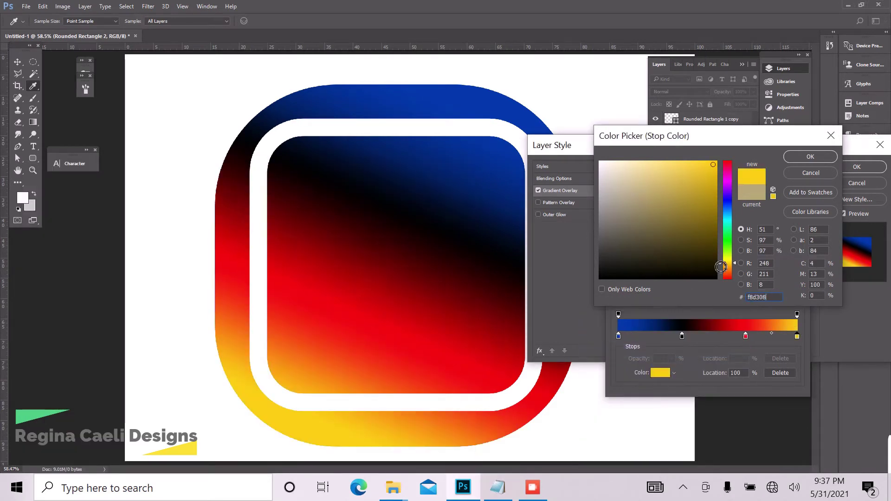
pyautogui.click(820, 155)
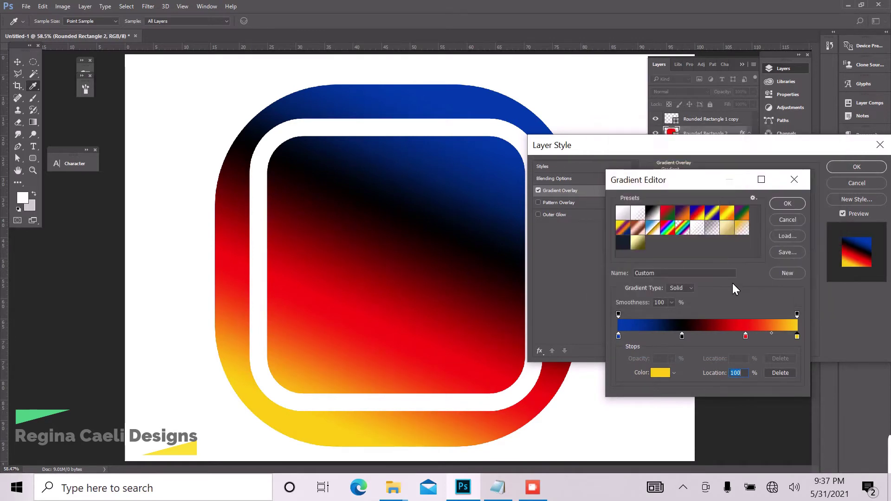
# Check the colour of the red gradient stop at 71% and accept it as it is
pyautogui.click(745, 336)
pyautogui.doubleClick(745, 336)
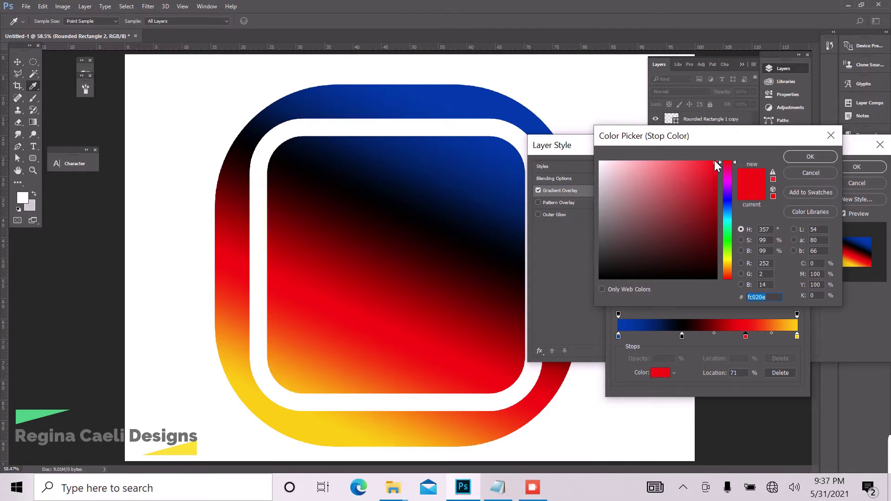
pyautogui.click(809, 157)
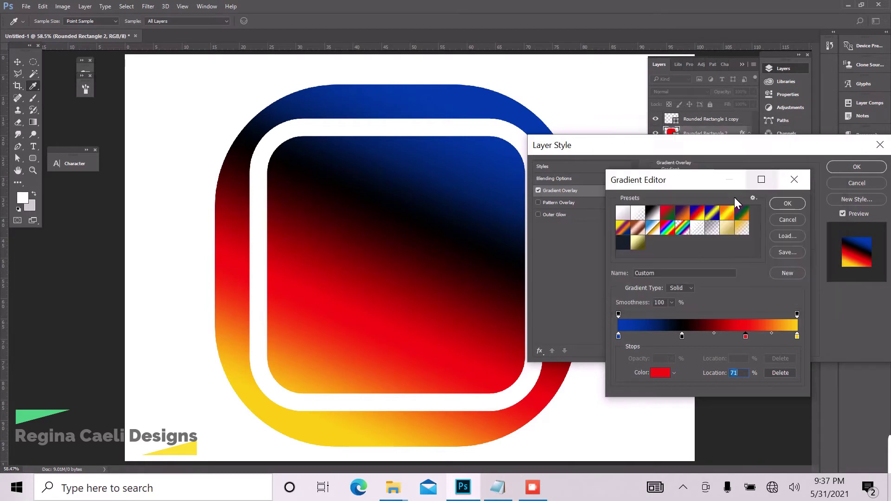
# Set the black gradient stop at 36% to the pink f706b0, copying the hex code from the colour list in Notepad
pyautogui.doubleClick(682, 335)
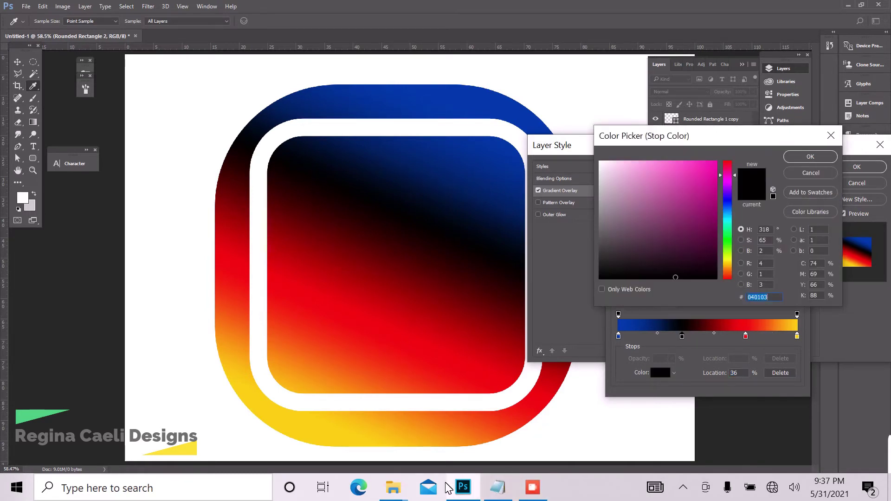
pyautogui.click(497, 487)
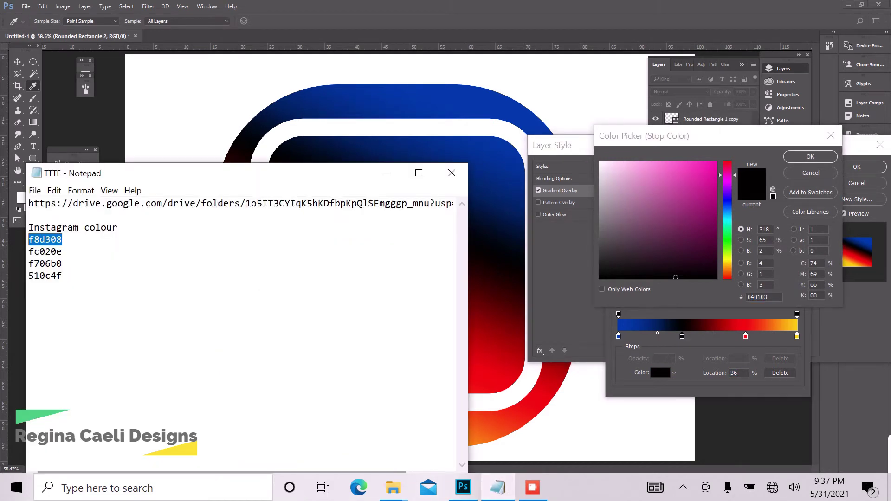
pyautogui.click(74, 266)
pyautogui.moveTo(69, 265); pyautogui.dragTo(33, 265)
pyautogui.rightClick(37, 264)
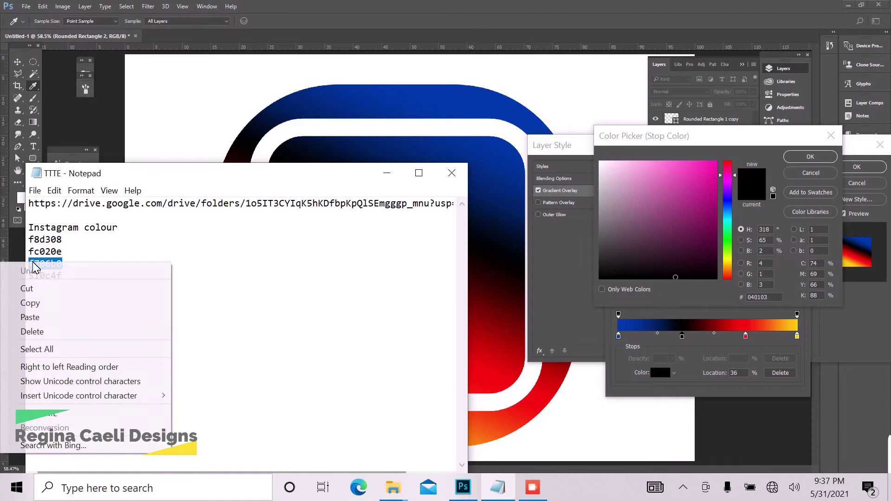
pyautogui.click(52, 305)
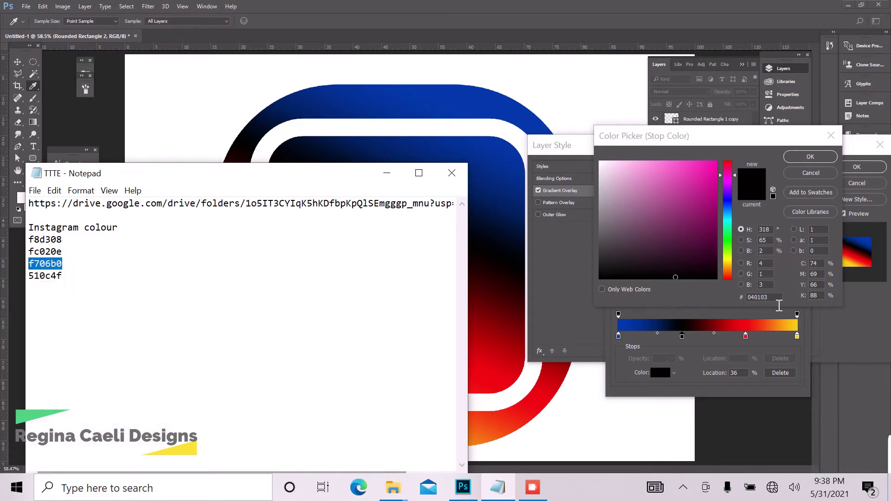
pyautogui.click(776, 300)
pyautogui.rightClick(768, 297)
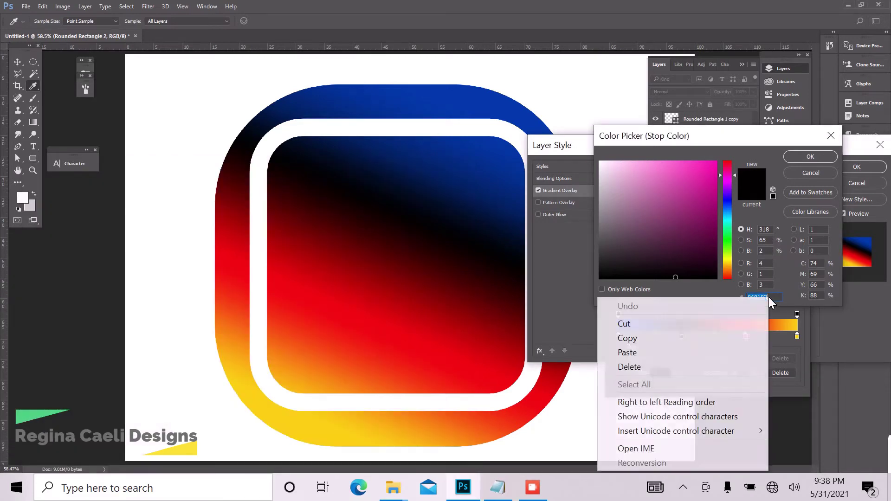
pyautogui.click(640, 353)
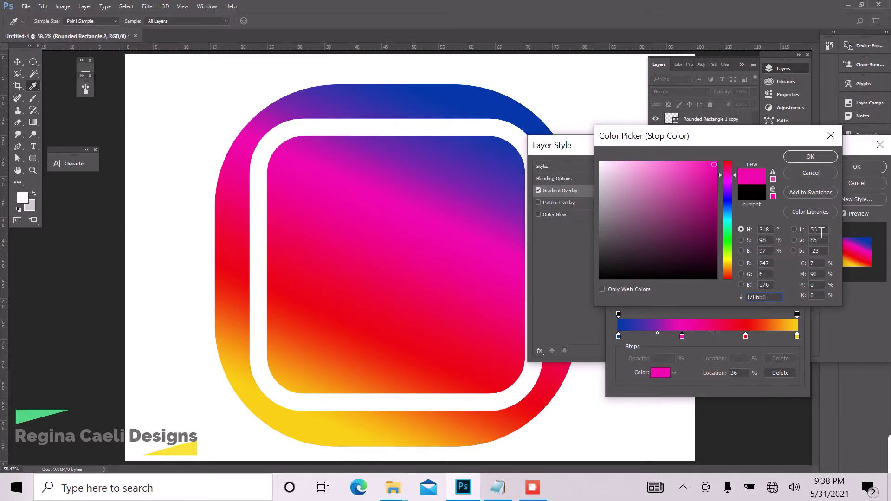
# Accept the pink stop colour, select the stop at 0% and copy the hex code 510c4f from the colour list in Notepad
pyautogui.click(810, 156)
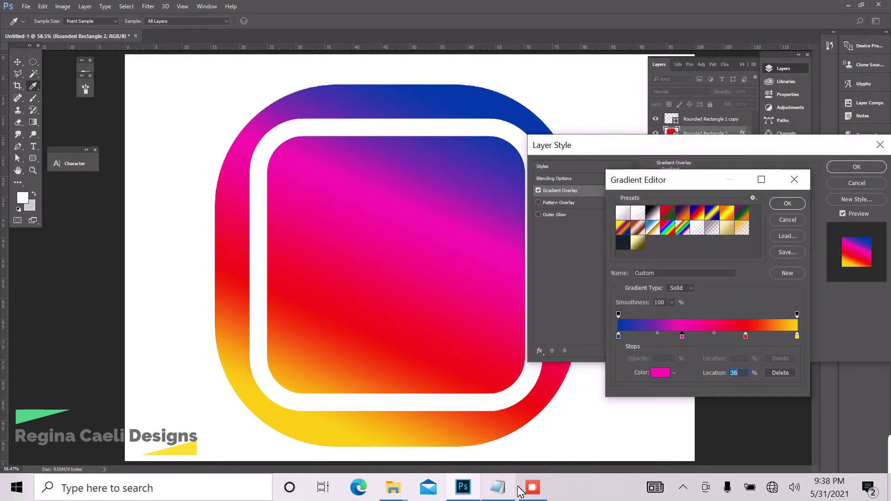
pyautogui.click(618, 336)
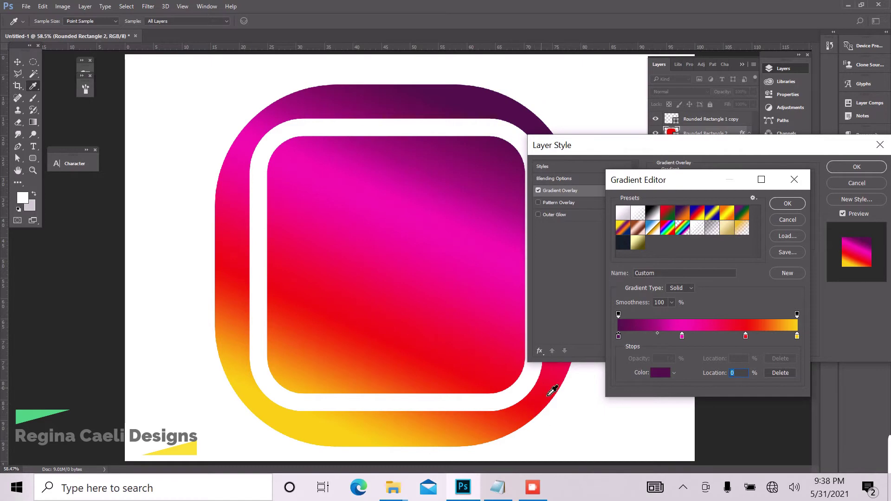
pyautogui.click(497, 487)
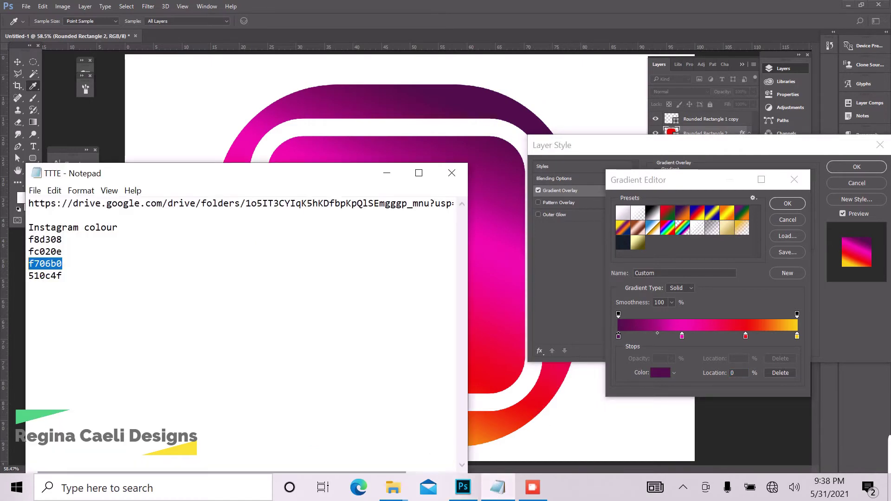
pyautogui.doubleClick(42, 276)
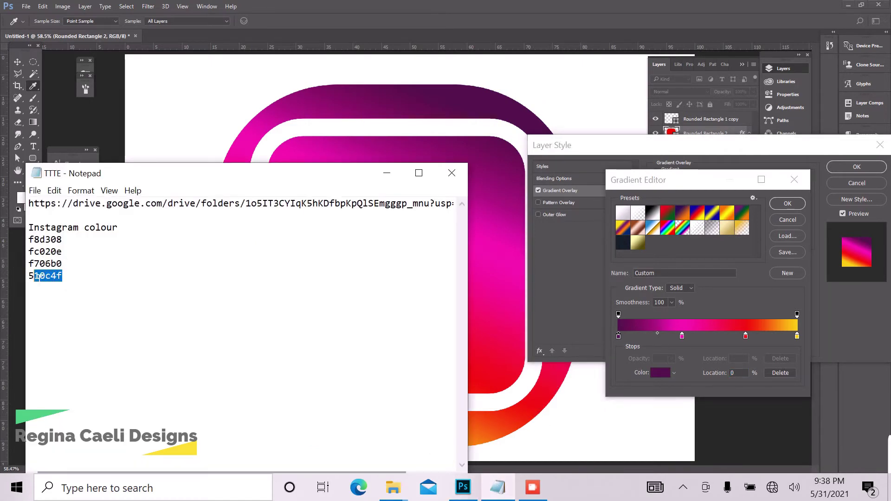
pyautogui.rightClick(42, 278)
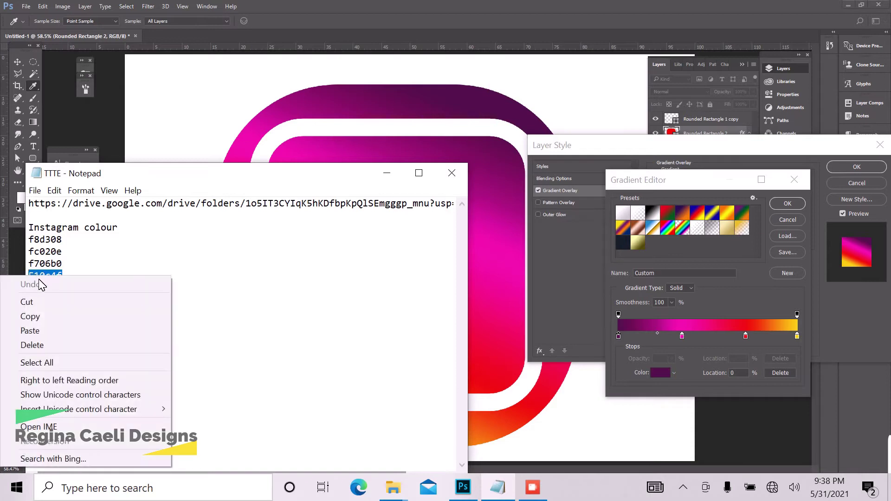
pyautogui.click(49, 317)
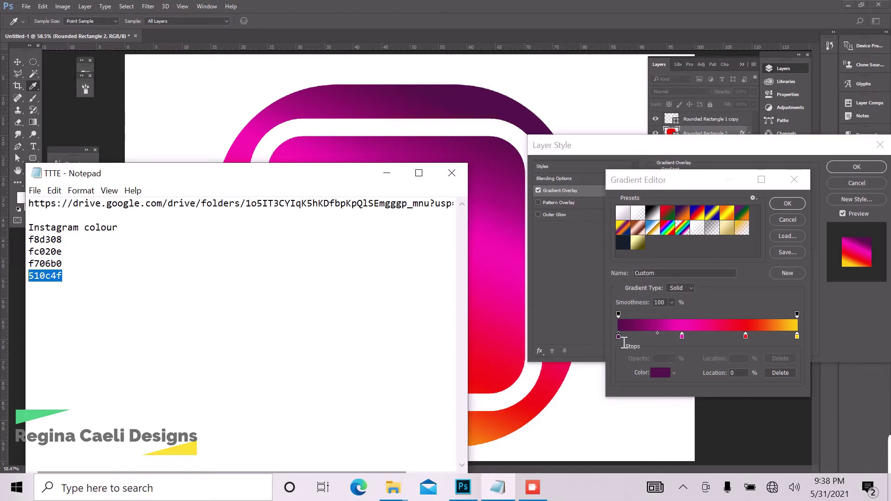
# Switch back to Photoshop, set the gradient's start stop at 0% to the purple 510c4f and apply the gradient overlay
pyautogui.click(661, 320)
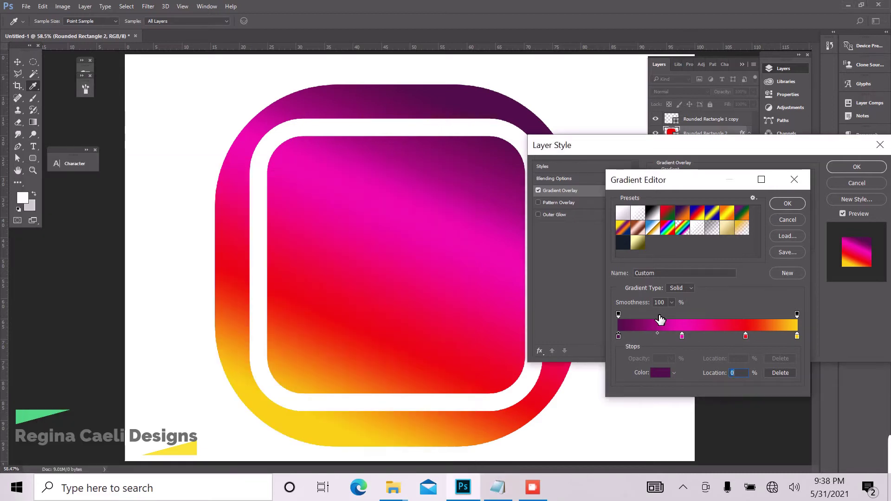
pyautogui.doubleClick(618, 335)
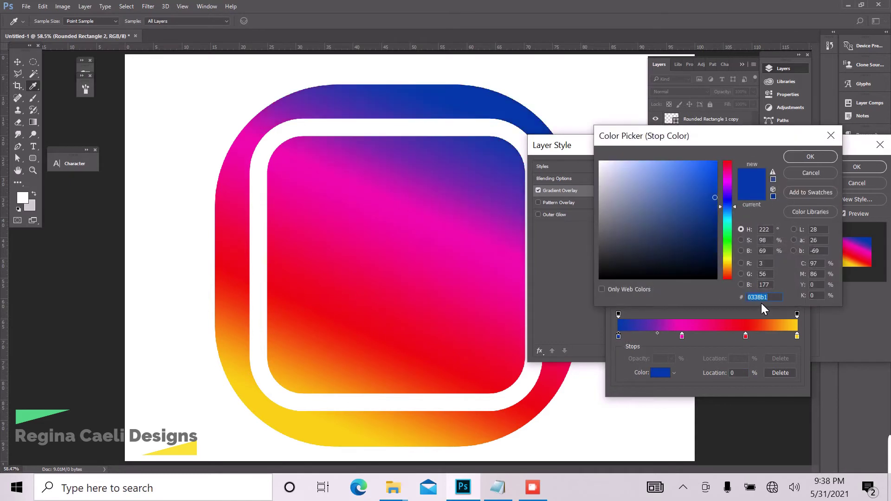
pyautogui.rightClick(759, 298)
pyautogui.click(624, 353)
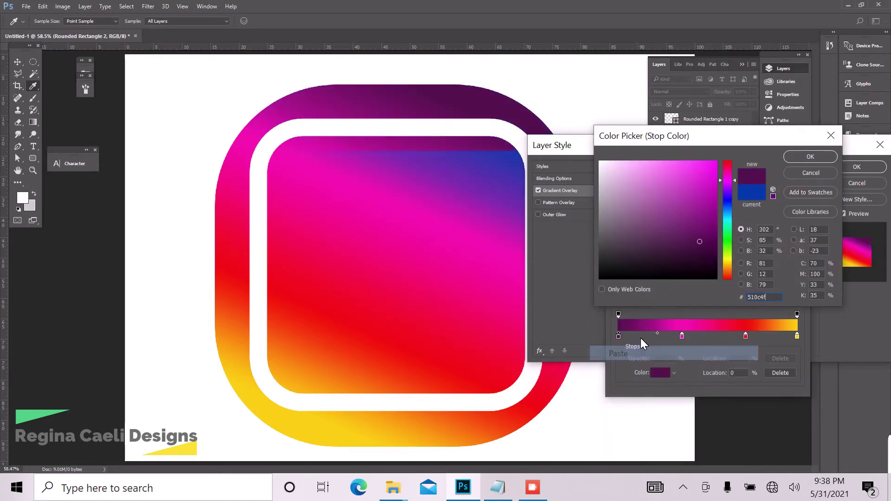
pyautogui.click(817, 161)
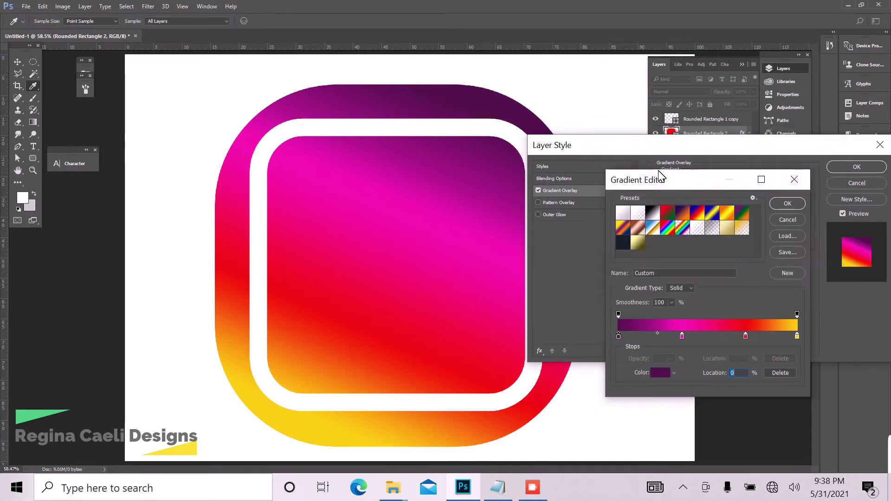
pyautogui.click(789, 204)
pyautogui.click(857, 167)
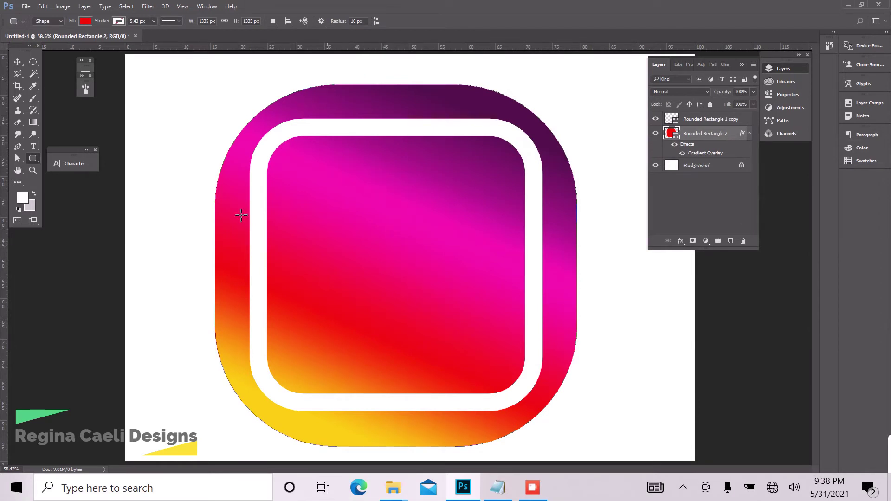
# Draw a circle about 572 px across with the Ellipse tool near the middle of the white rounded outline
pyautogui.click(32, 158)
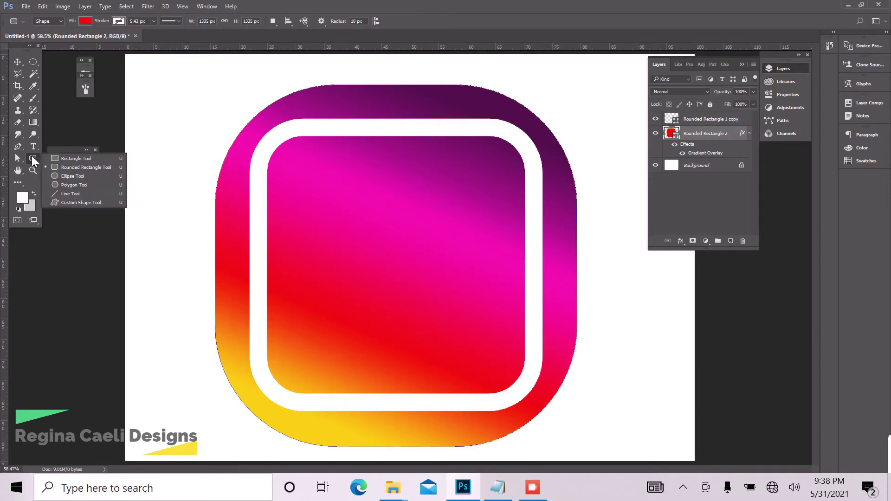
pyautogui.click(79, 175)
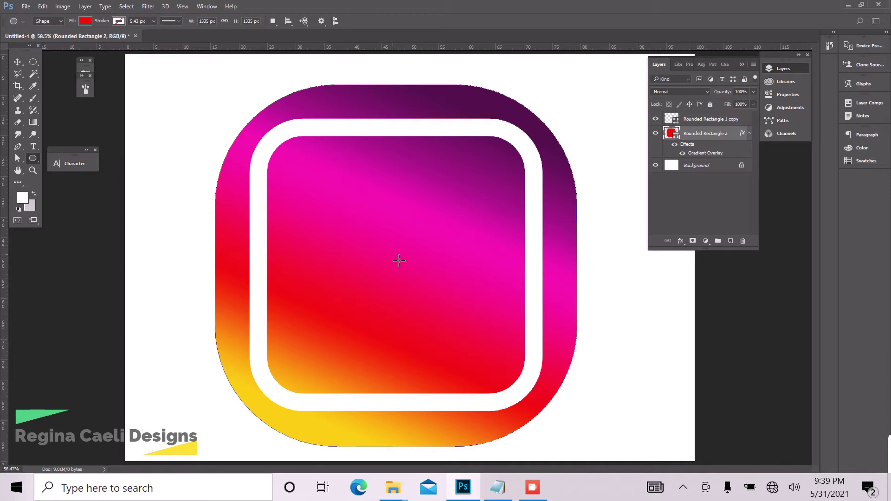
pyautogui.moveTo(399, 261); pyautogui.dragTo(476, 345)
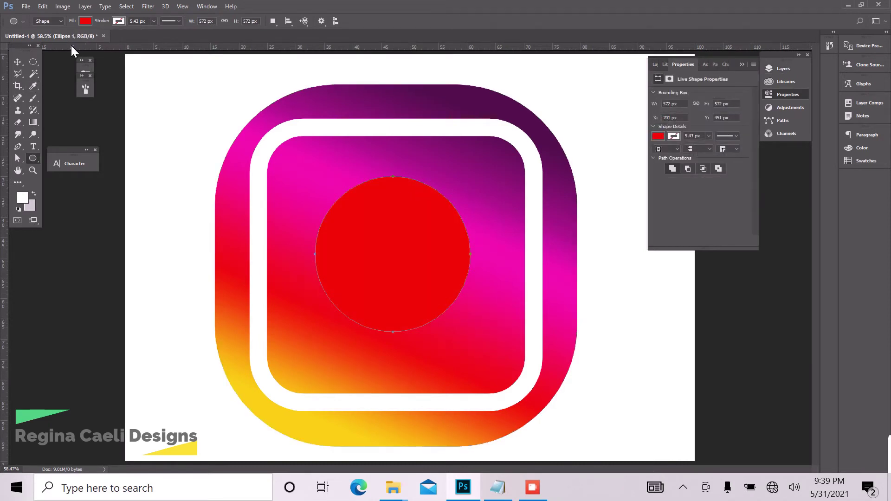
# Remove the circle's fill and give it a white stroke
pyautogui.click(81, 21)
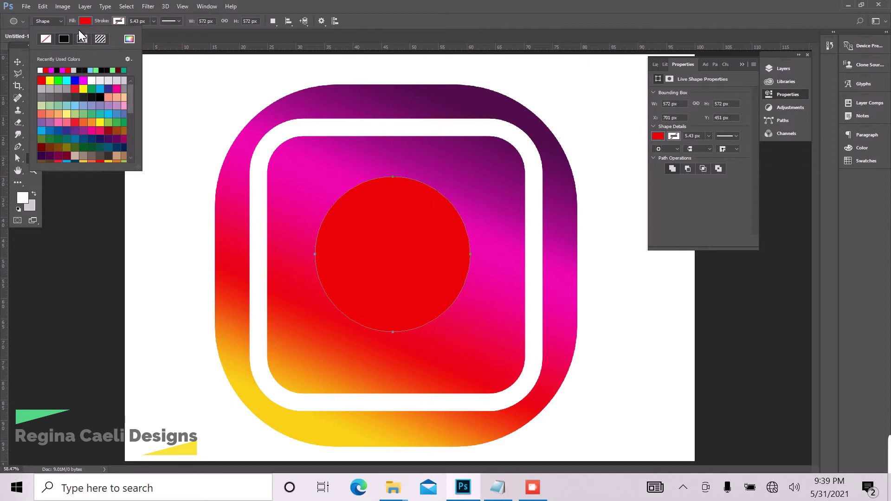
pyautogui.click(46, 39)
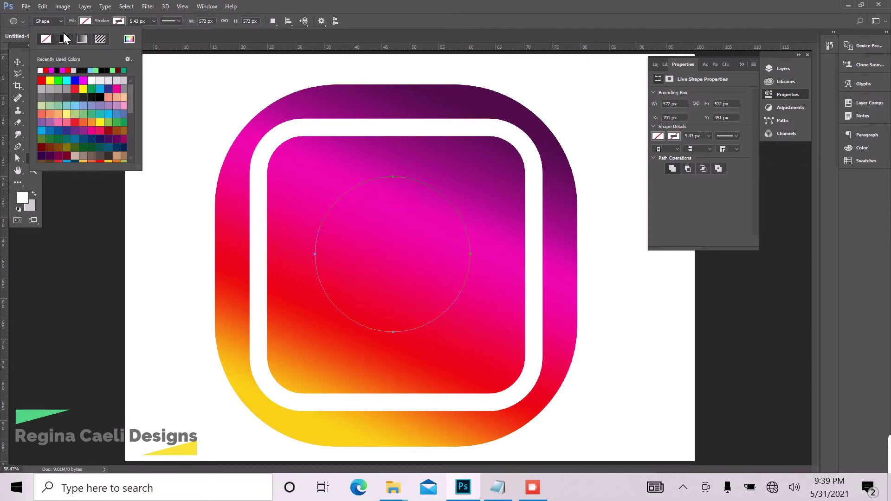
pyautogui.click(117, 20)
pyautogui.click(117, 20)
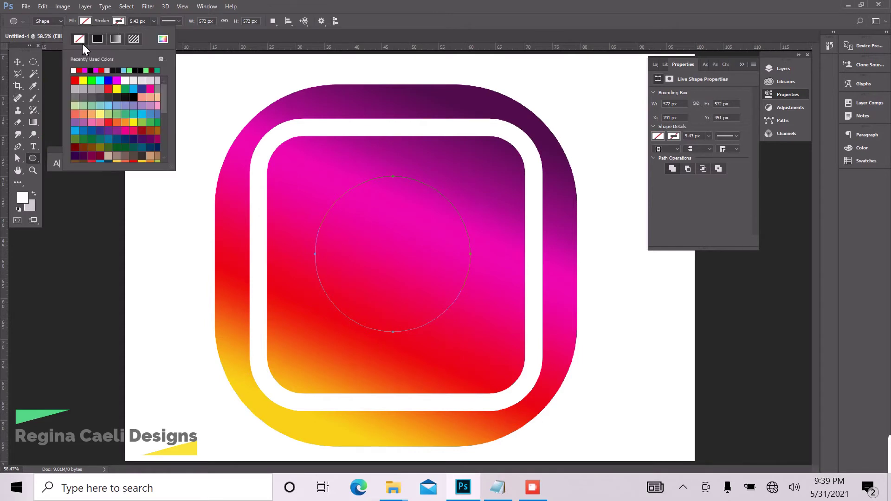
pyautogui.click(73, 70)
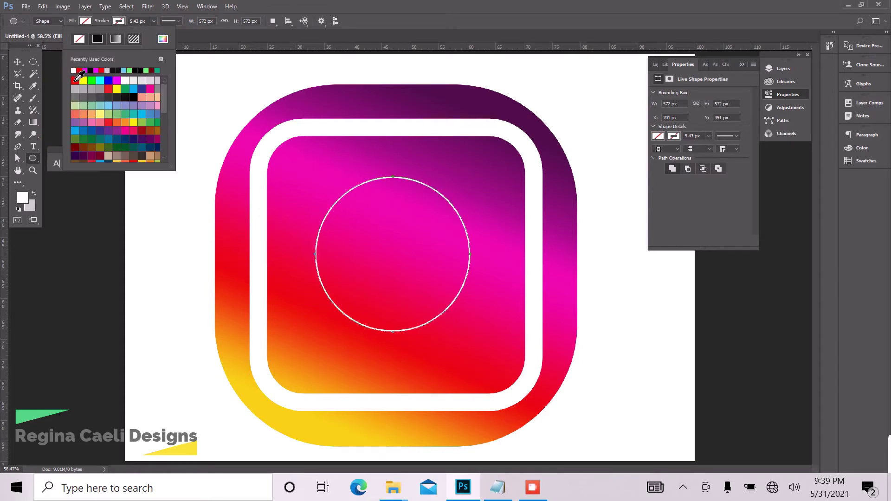
# Thicken the circle's white stroke to about 70 px
pyautogui.click(152, 21)
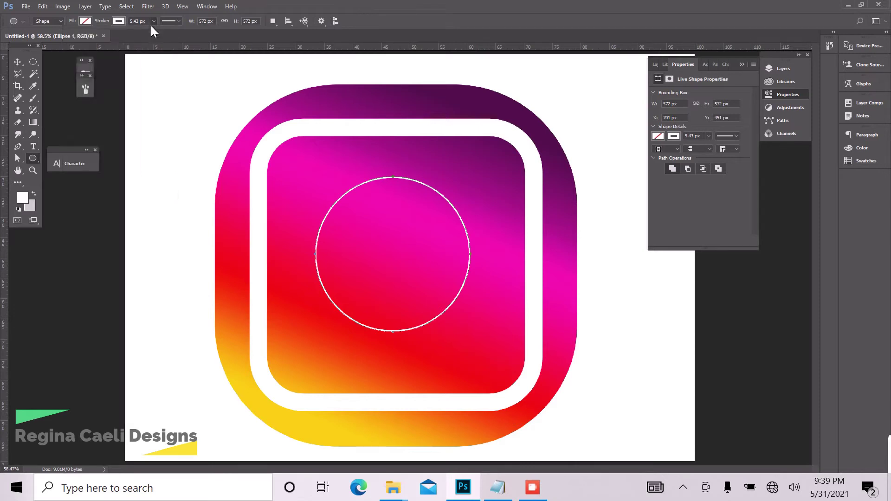
pyautogui.click(154, 21)
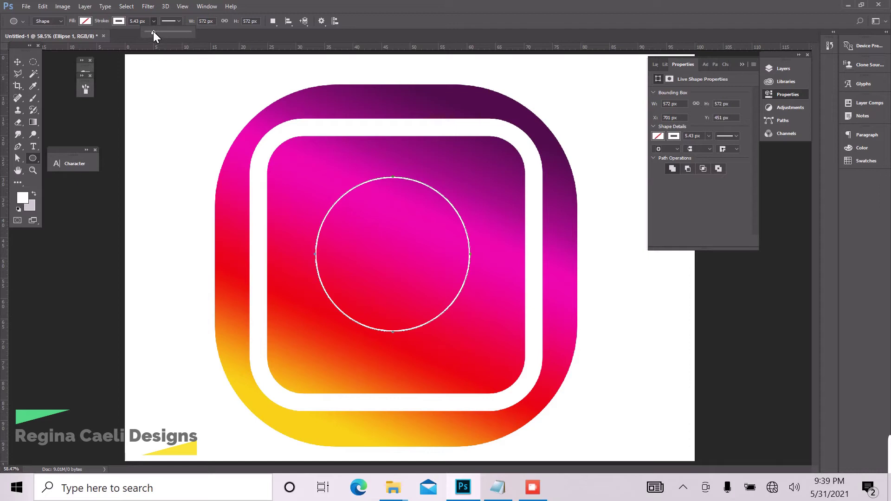
pyautogui.click(154, 31)
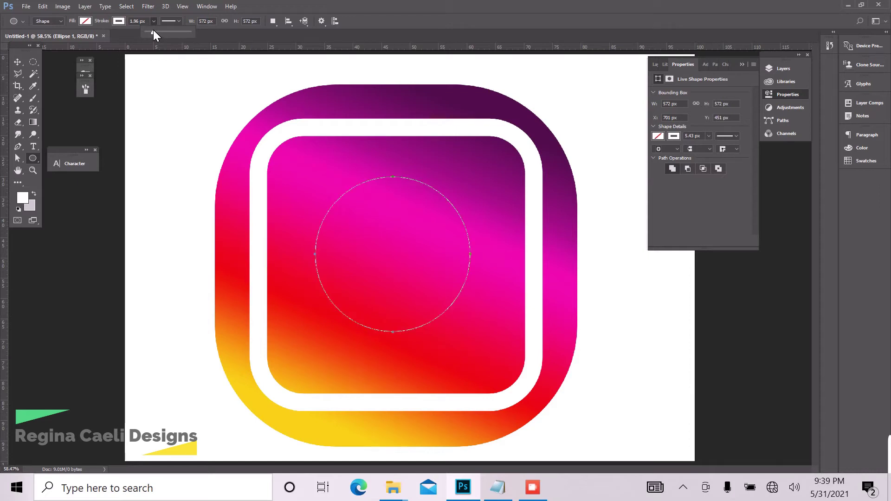
pyautogui.moveTo(155, 30); pyautogui.dragTo(157, 30)
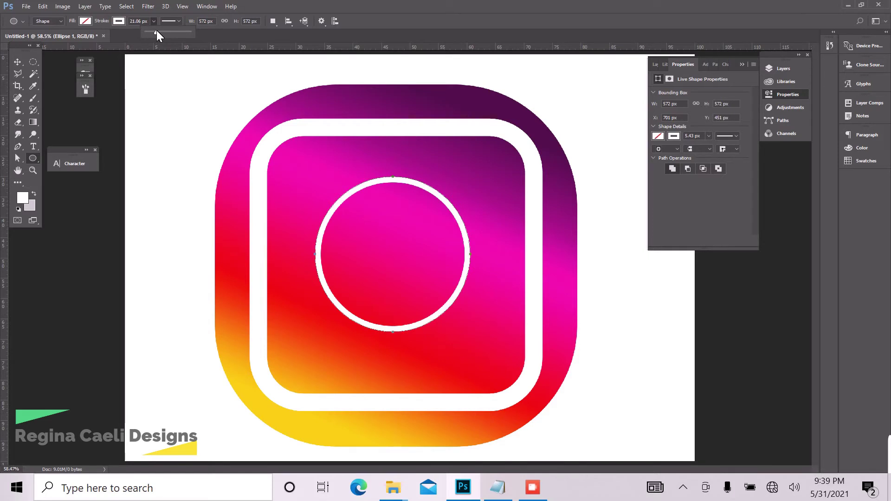
pyautogui.moveTo(157, 29); pyautogui.dragTo(164, 30)
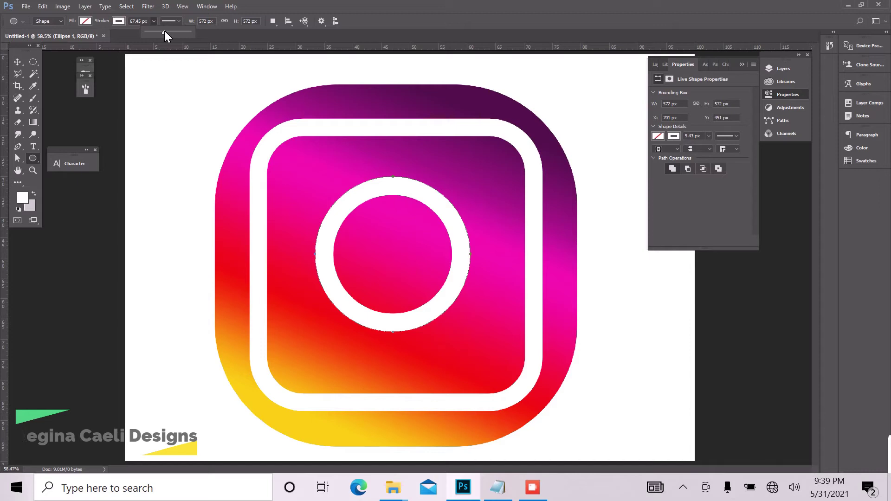
pyautogui.moveTo(164, 31); pyautogui.dragTo(164, 31)
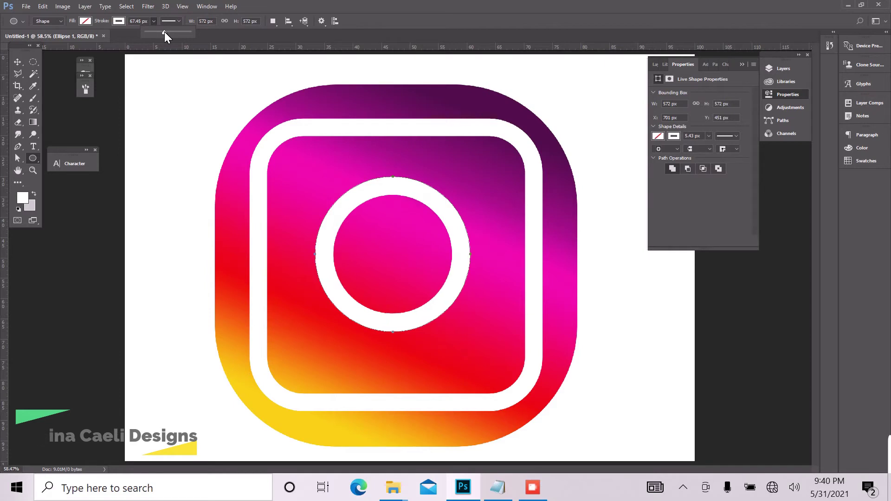
# Reduce the circle's stroke width to 64.18 px and move the ring to the centre of the white rounded outline
pyautogui.click(137, 21)
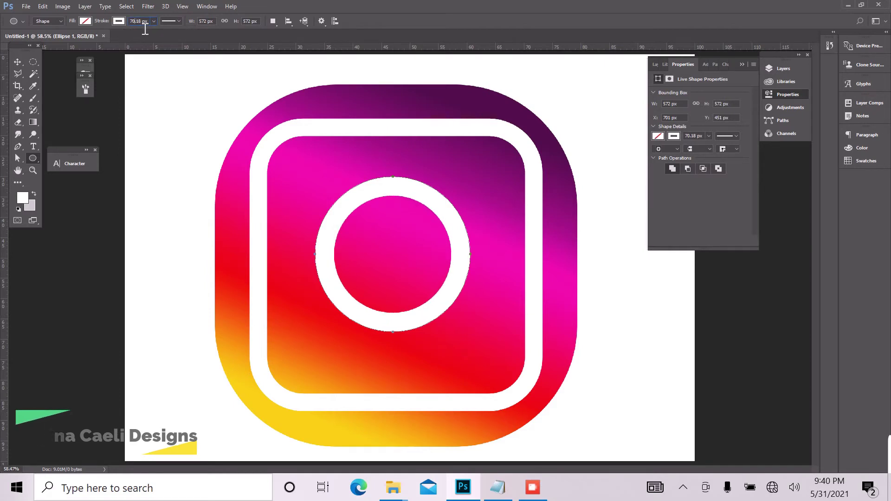
pyautogui.press('Down')
pyautogui.press('Down')
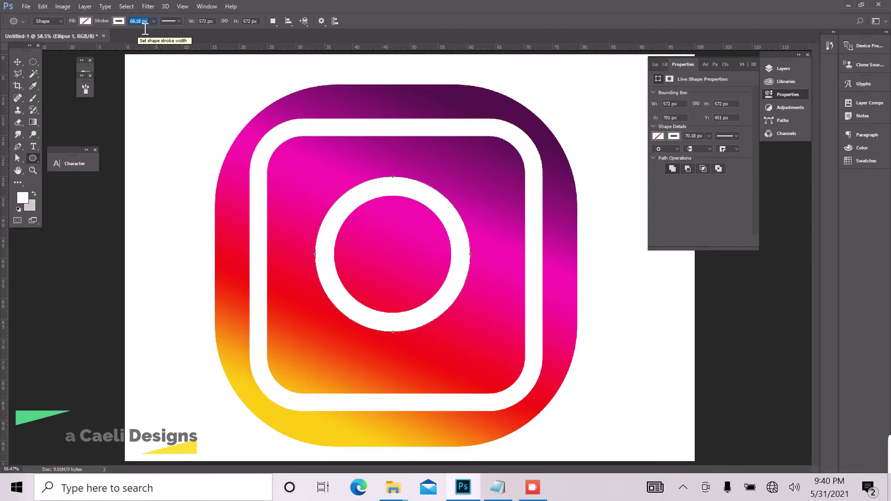
pyautogui.press('Down')
pyautogui.press('Down')
pyautogui.press('Down')
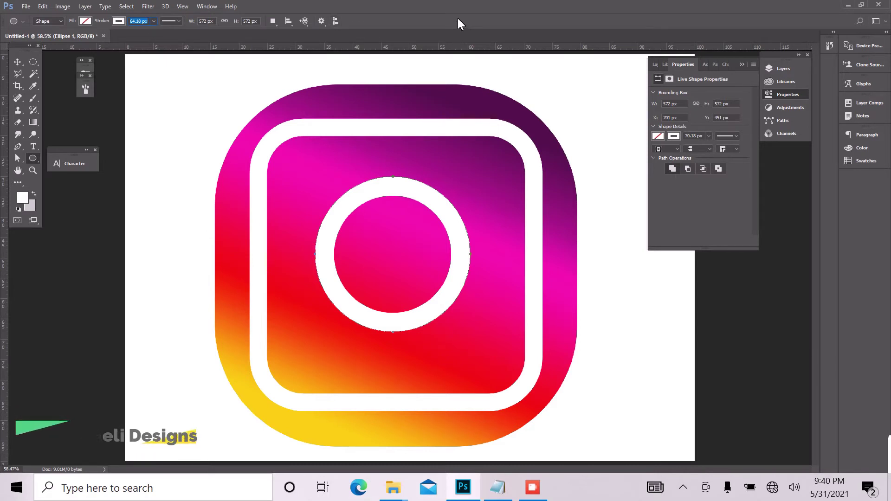
pyautogui.press('Return')
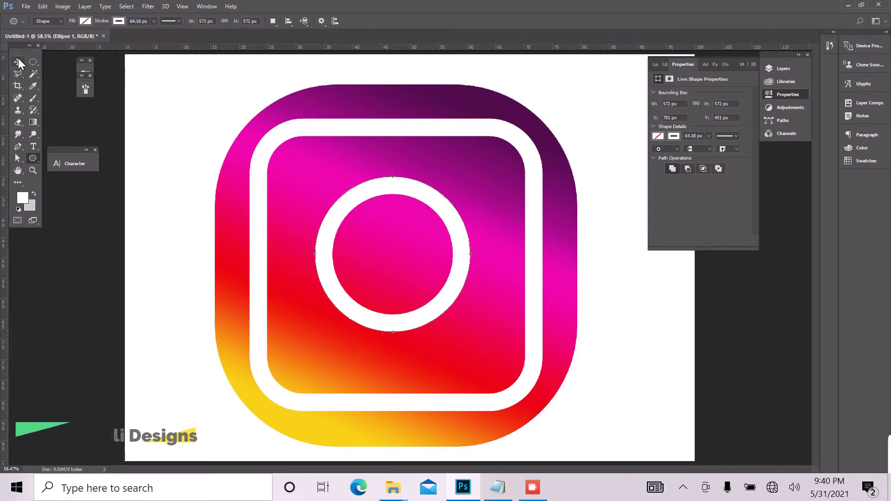
pyautogui.click(18, 62)
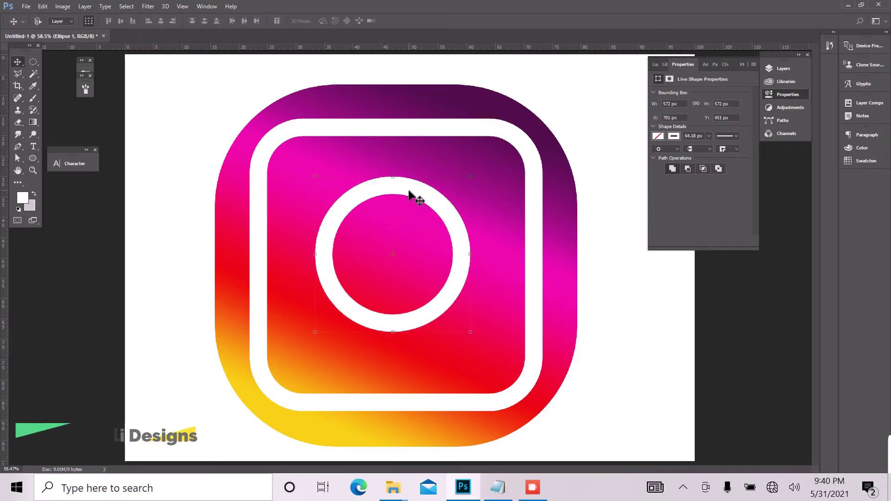
pyautogui.moveTo(410, 193); pyautogui.dragTo(411, 199)
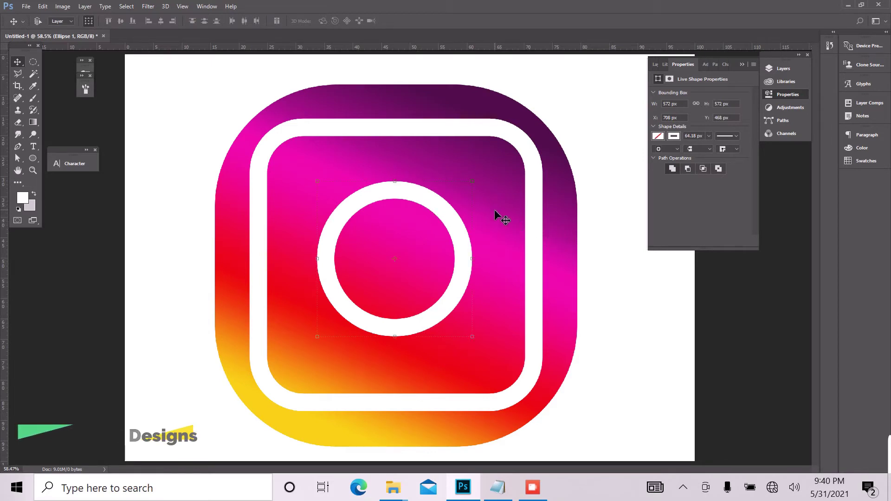
# Draw a small circle about 96 px across inside the white outline's upper-right corner and fill it with white
pyautogui.click(34, 158)
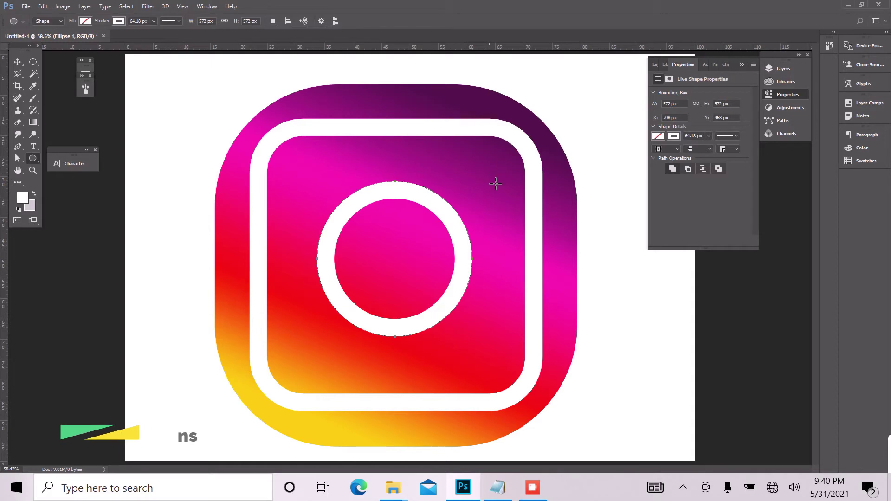
pyautogui.moveTo(495, 182); pyautogui.dragTo(509, 194)
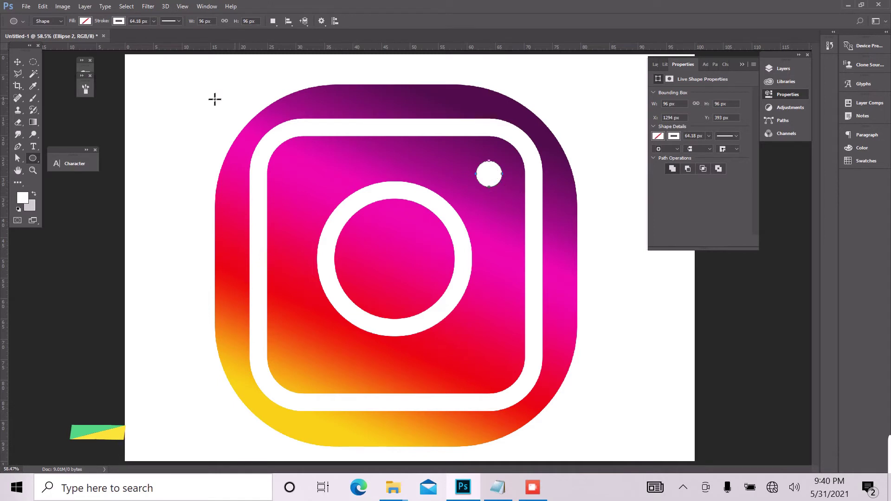
pyautogui.click(87, 22)
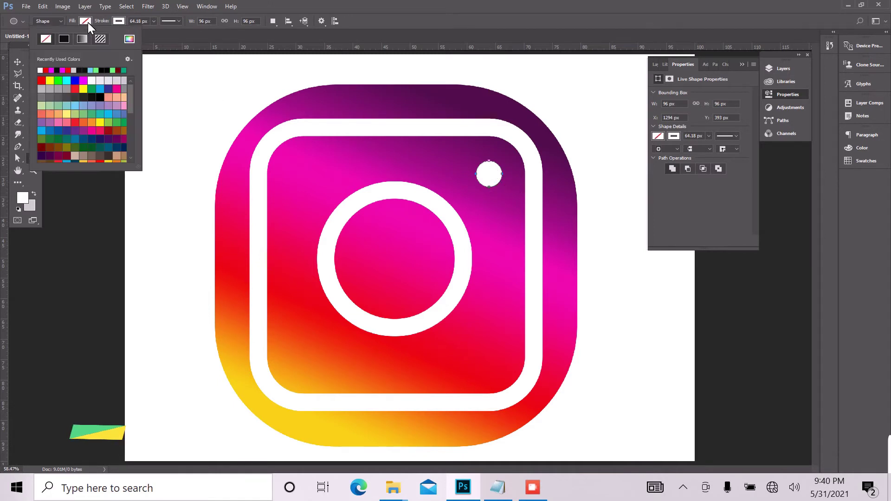
pyautogui.click(41, 70)
pyautogui.click(383, 1)
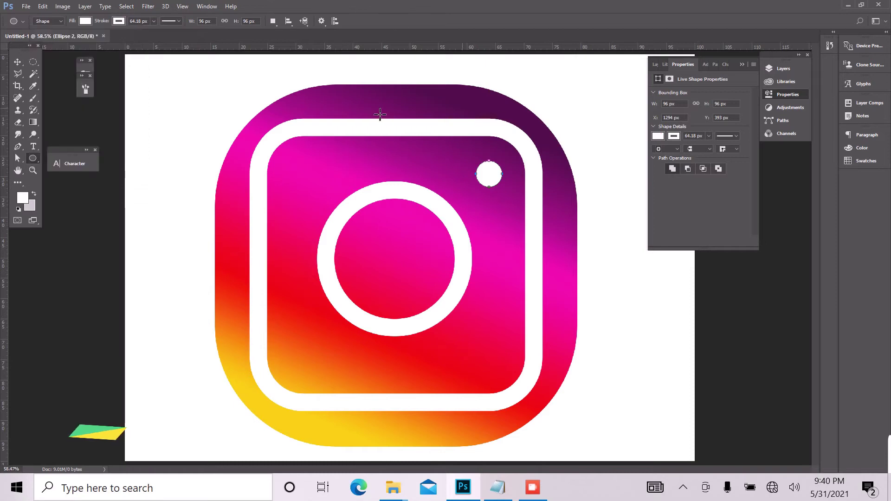
# Move the small white dot slightly closer to the outline's upper-right corner, to about X 1302 px and Y 369 px
pyautogui.click(18, 62)
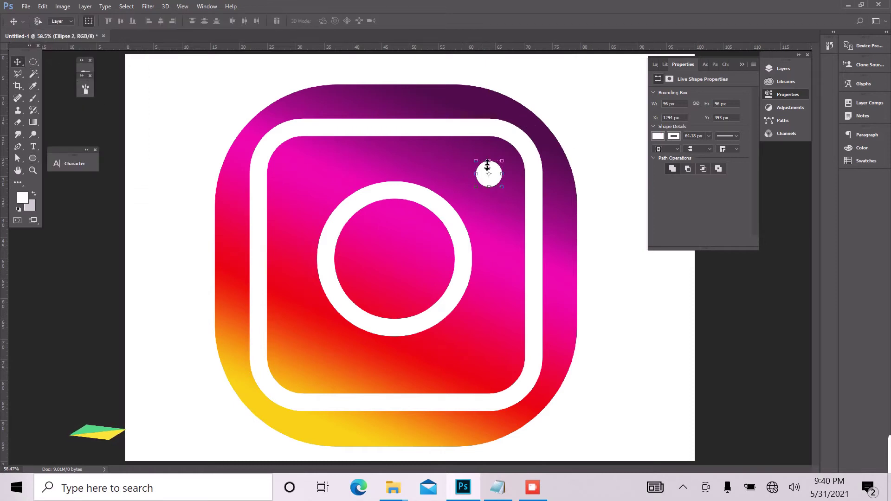
pyautogui.moveTo(496, 174); pyautogui.dragTo(498, 167)
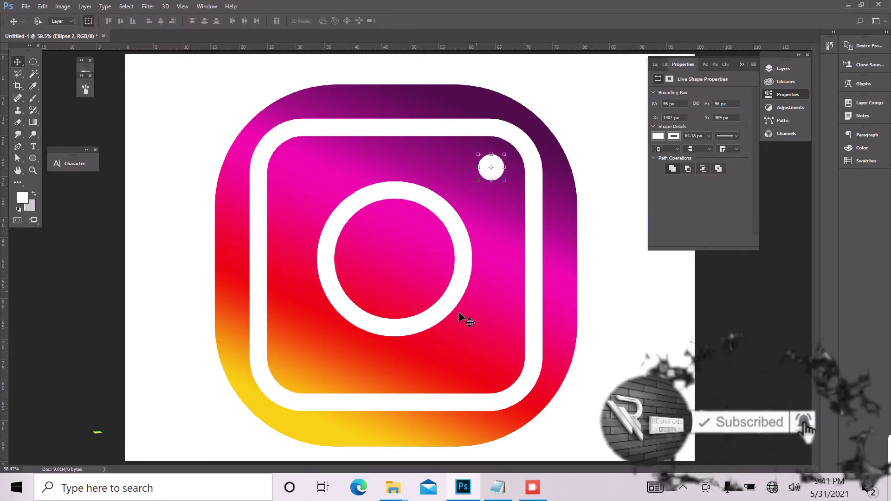